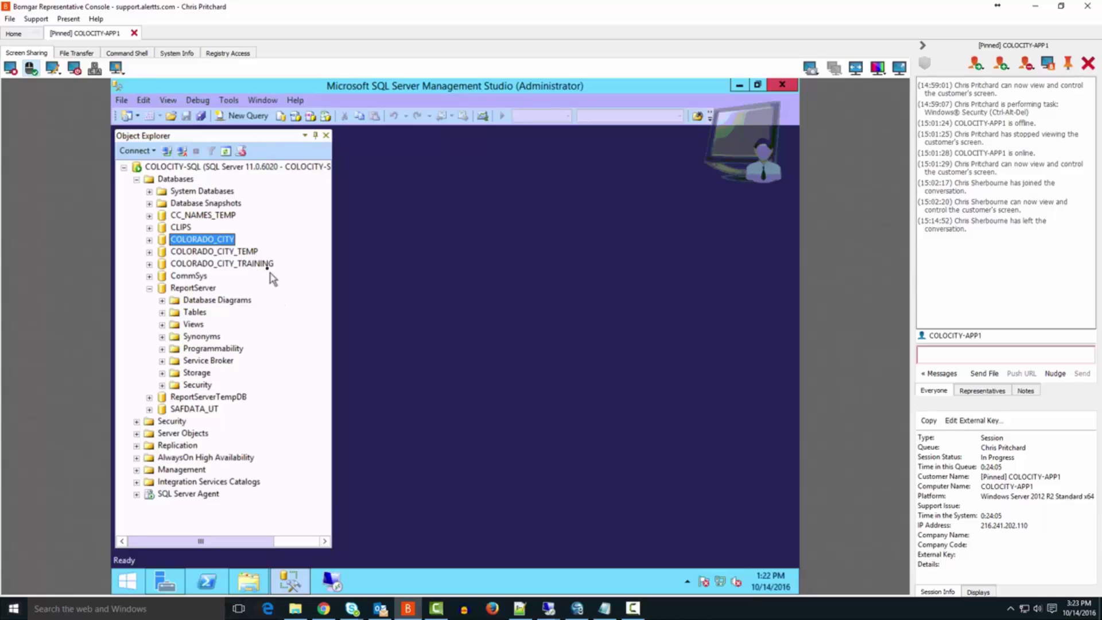
Start a full backup of the COLORADO_CITY database and remove the backup destination already listed.
right_click(216, 242)
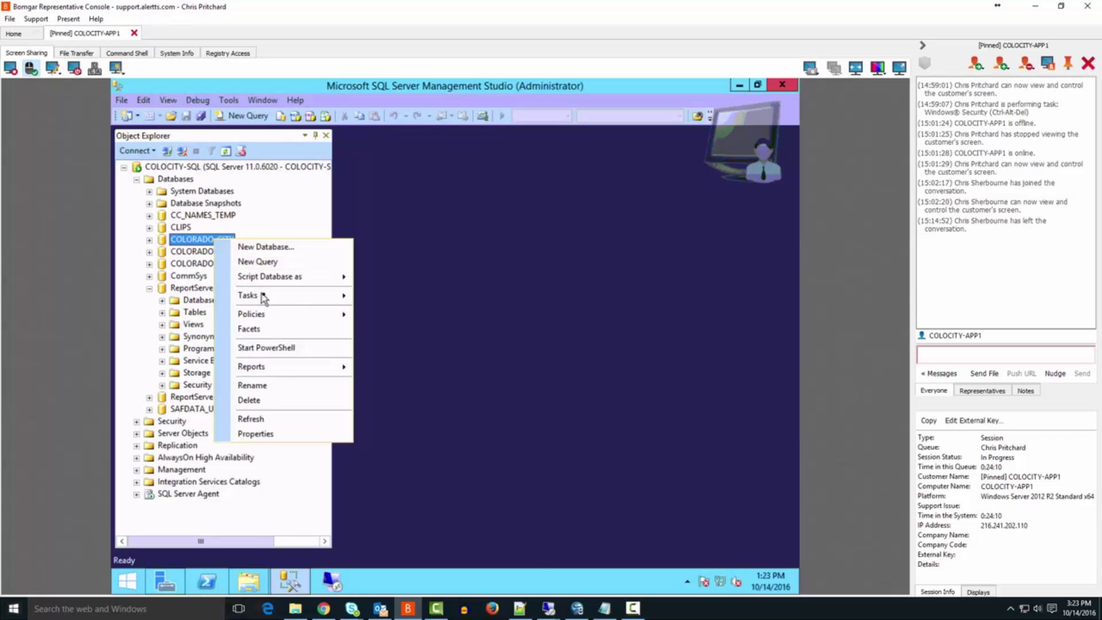
mouse_move(267, 299)
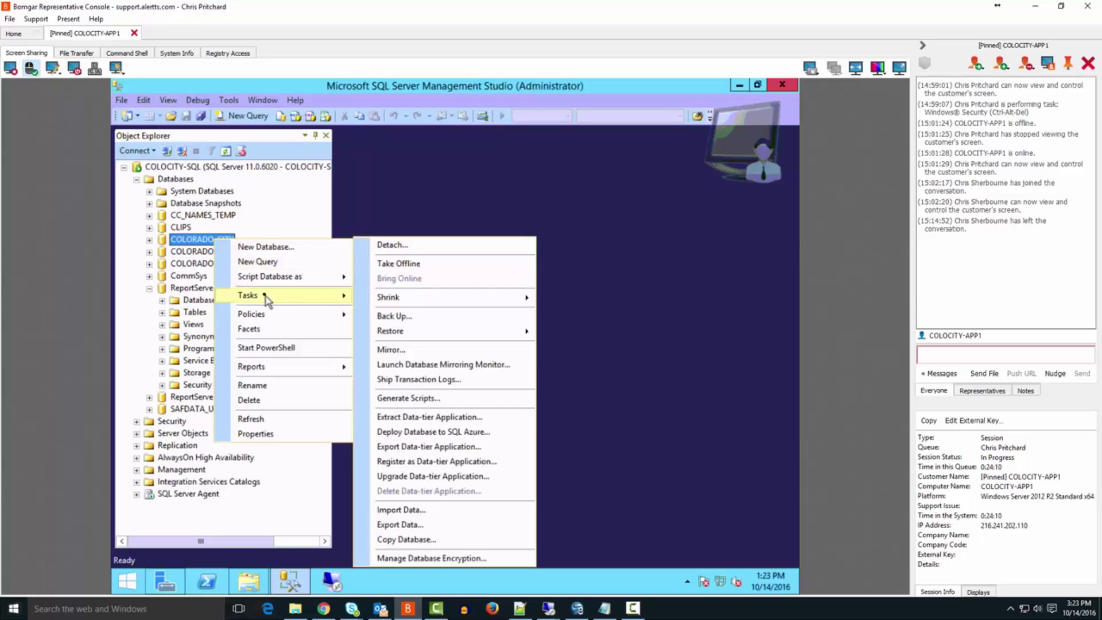
click(402, 315)
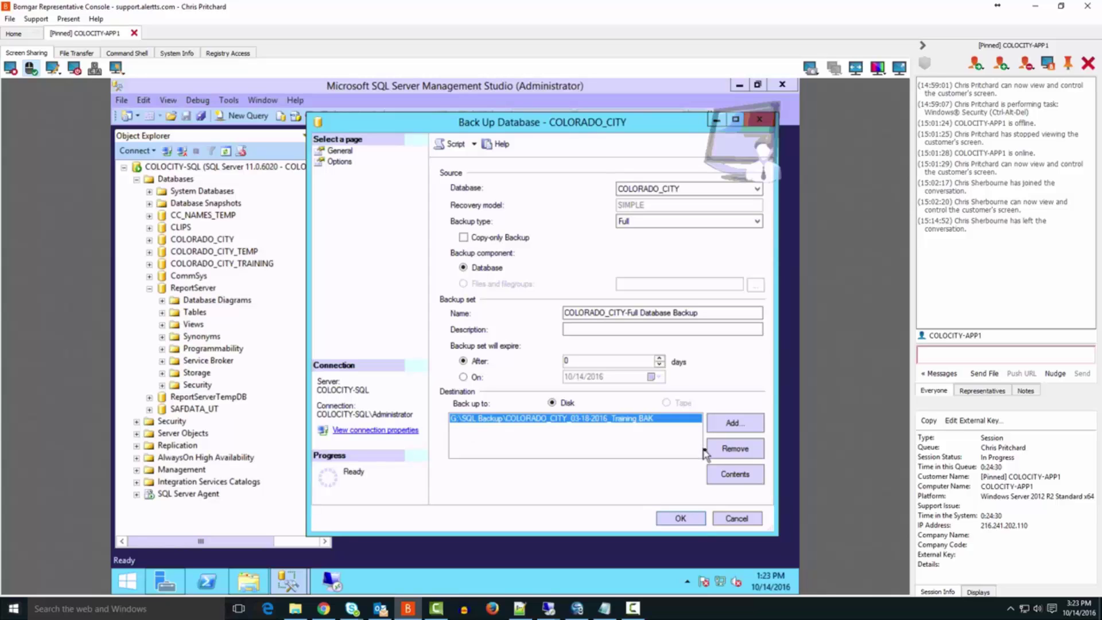
click(726, 449)
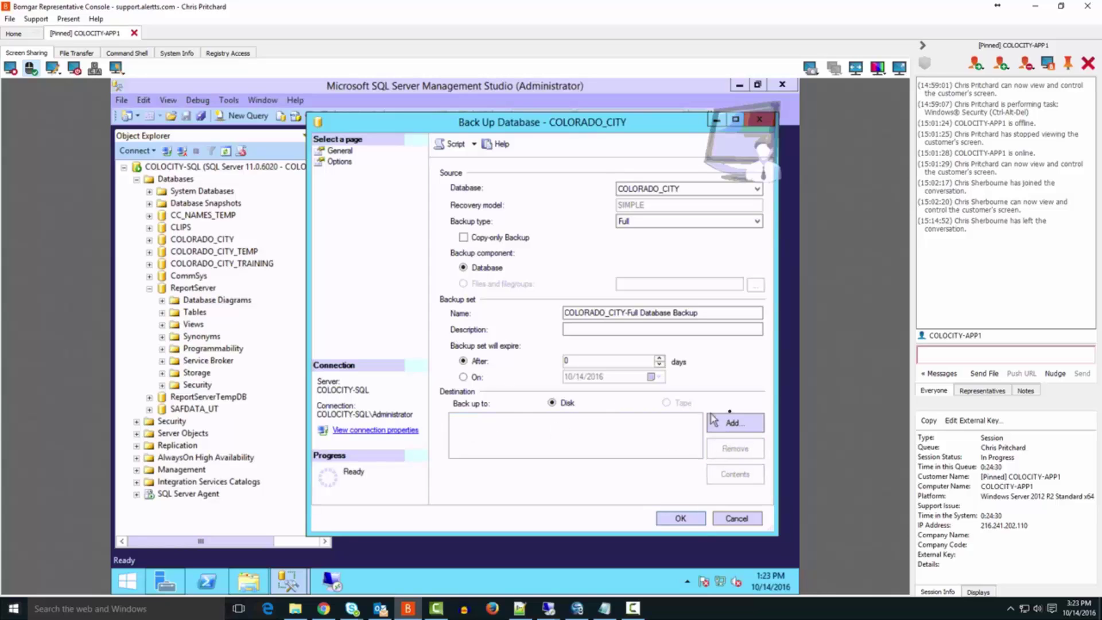
Add a new disk destination in G:\SQL Backup, picking COLORADO_CITY_03-18-2015_Training.BAK as the basis for the file name.
click(733, 423)
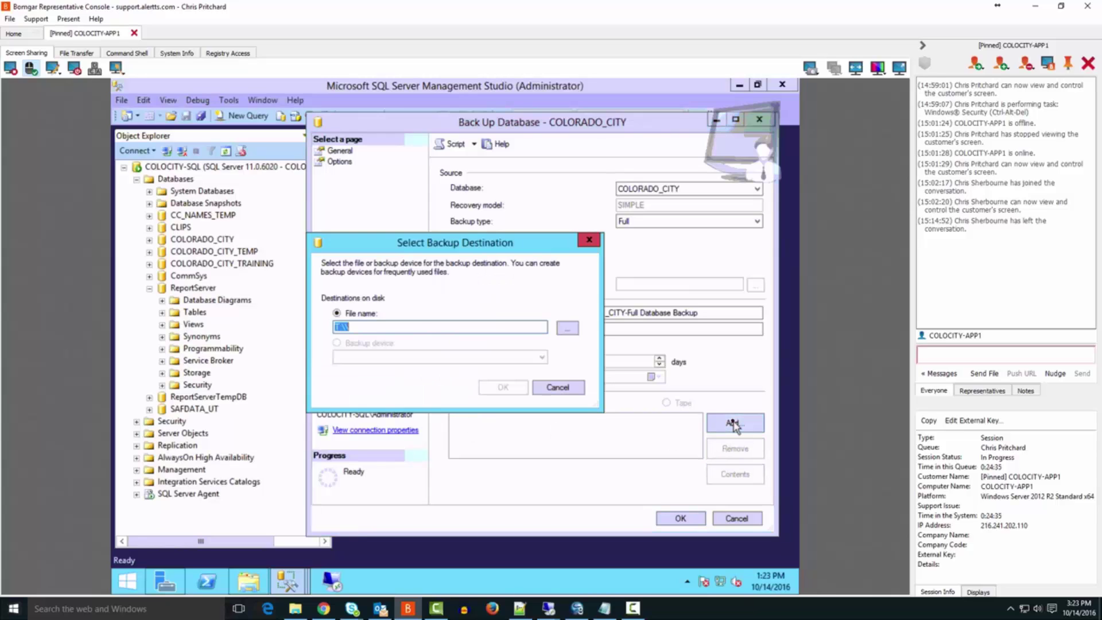
click(560, 331)
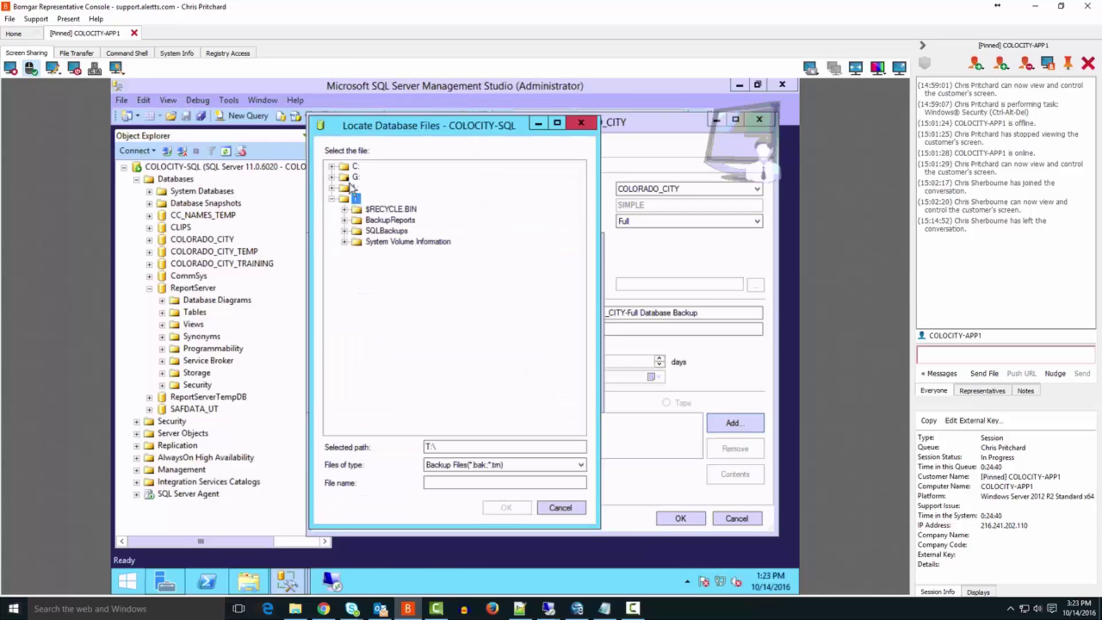
click(331, 178)
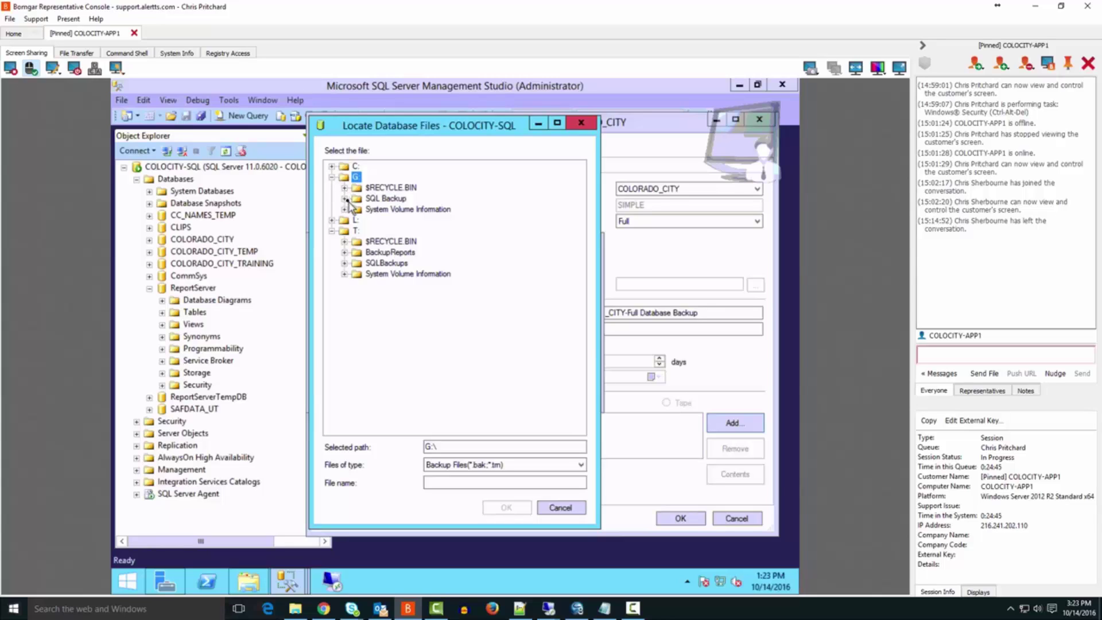
click(344, 199)
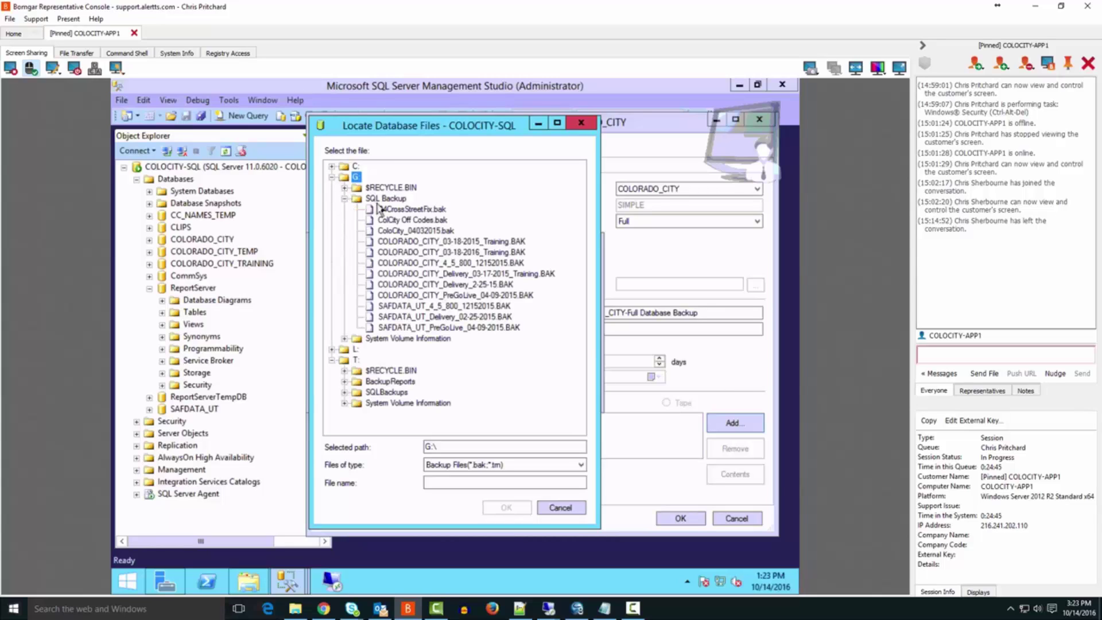
click(399, 241)
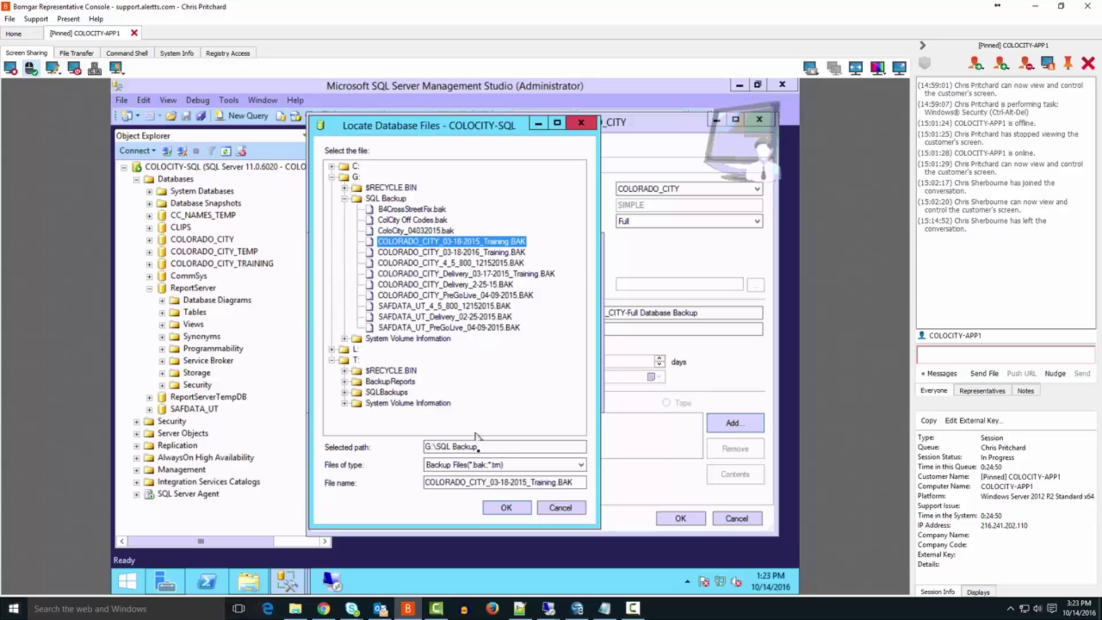
Change the date in the backup file name to make it COLORADO_CITY_10-14-2015_Training.BAK and accept it as the destination.
click(498, 483)
key(BackSpace)
key(BackSpace)
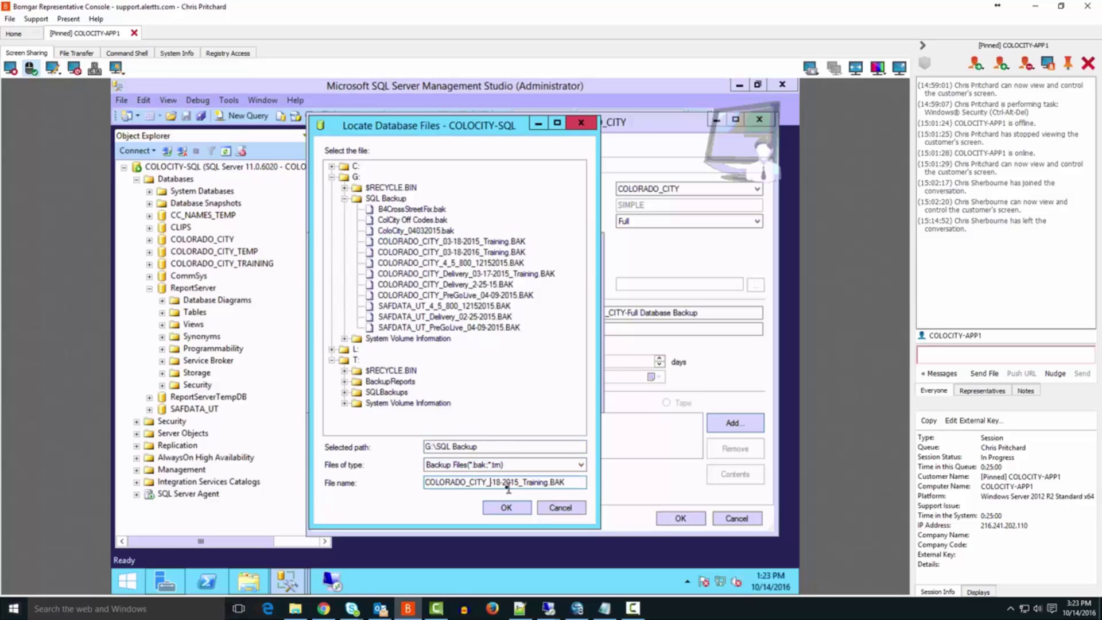
text(10-14)
click(507, 483)
key(Delete)
text(4)
click(505, 508)
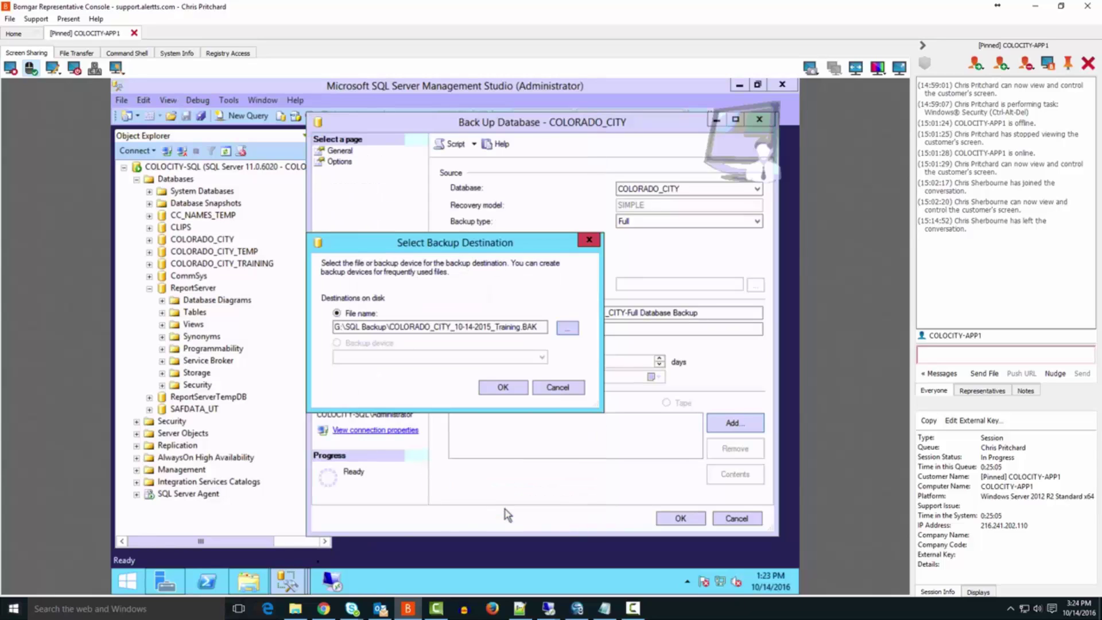
click(502, 388)
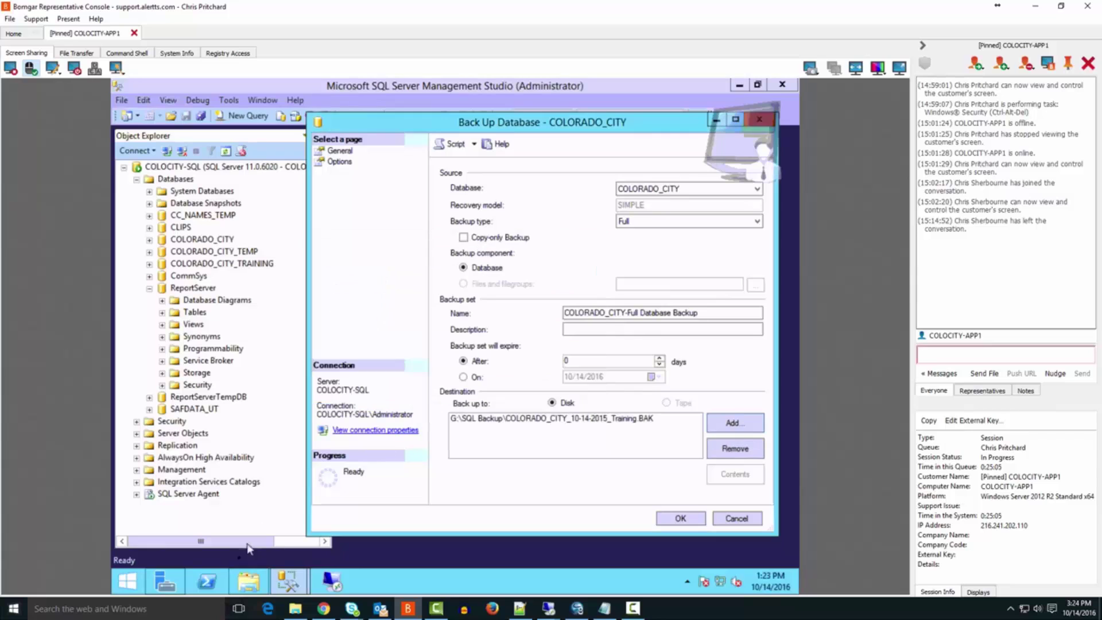
Check the free space on the DATA (G:) drive in its properties in File Explorer.
click(251, 582)
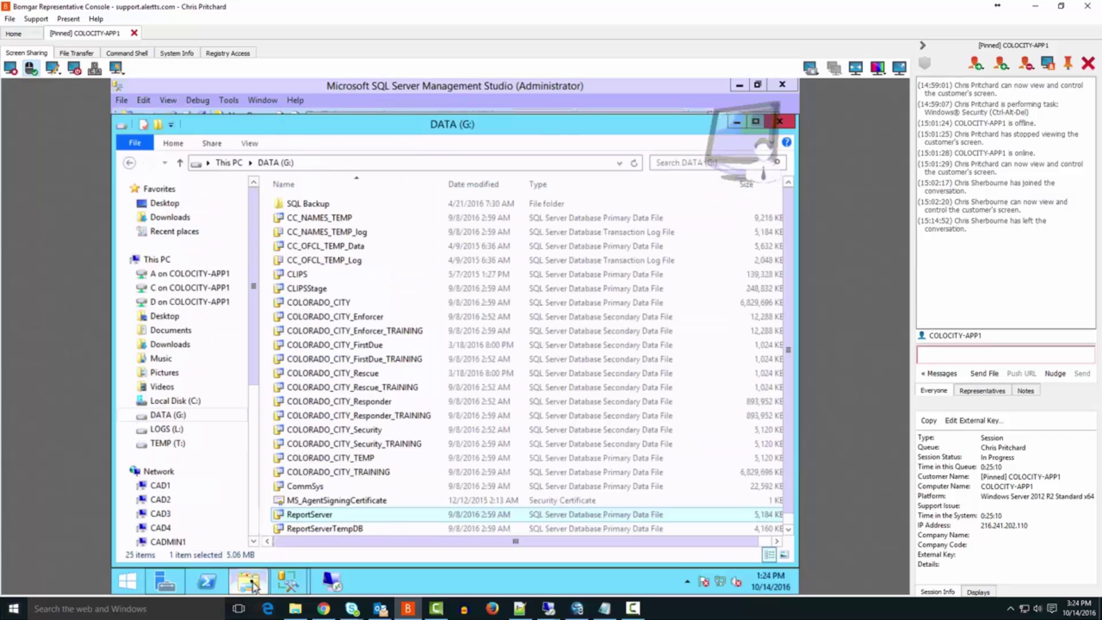
right_click(171, 417)
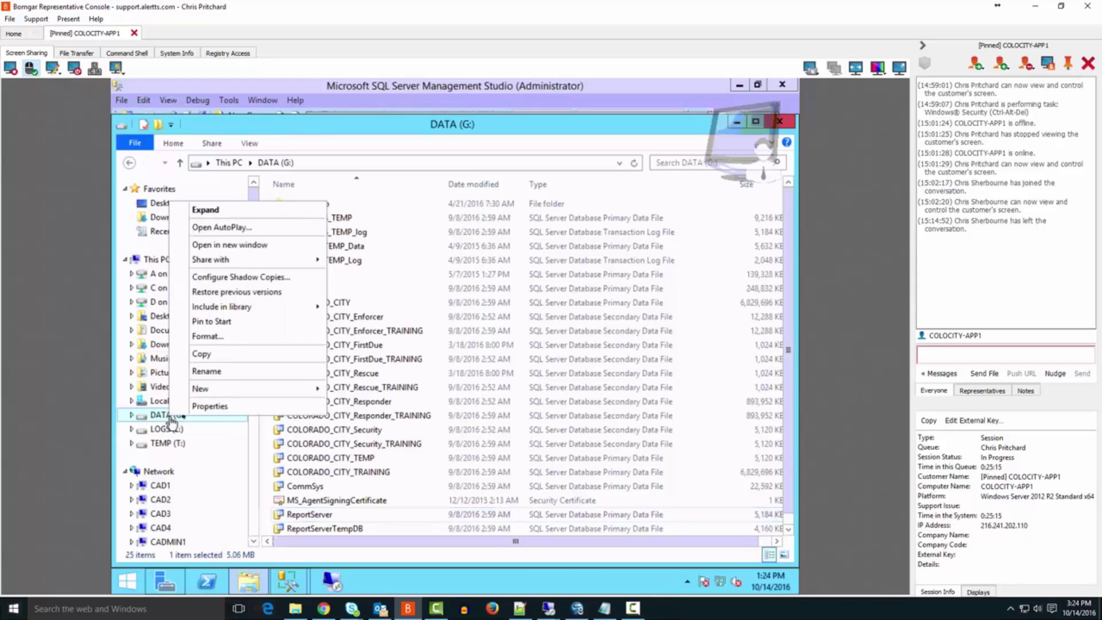
click(211, 407)
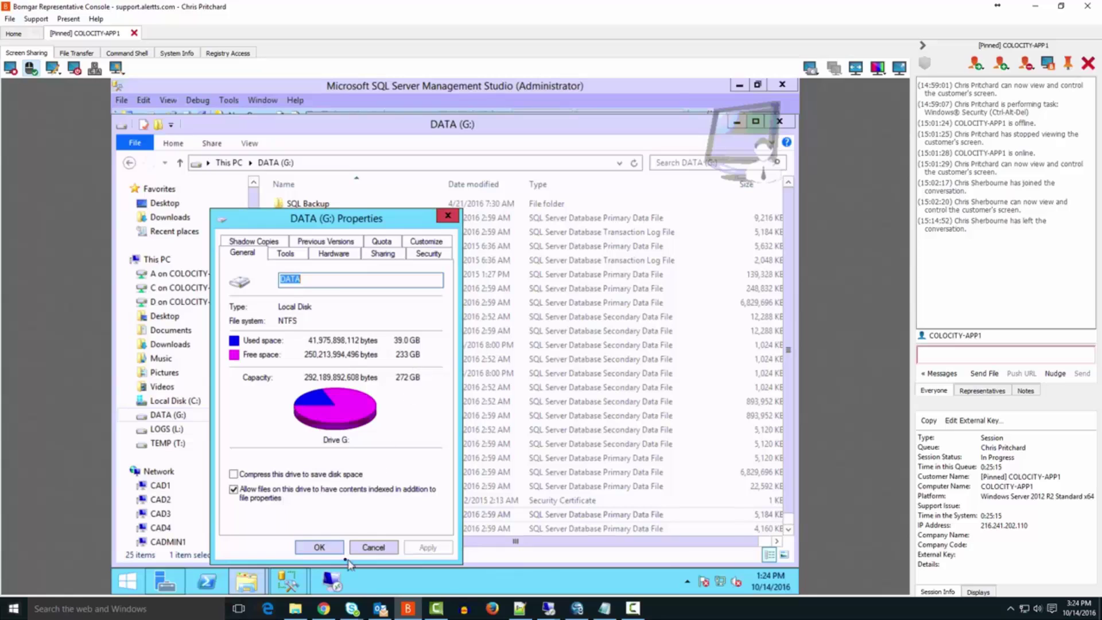
click(319, 546)
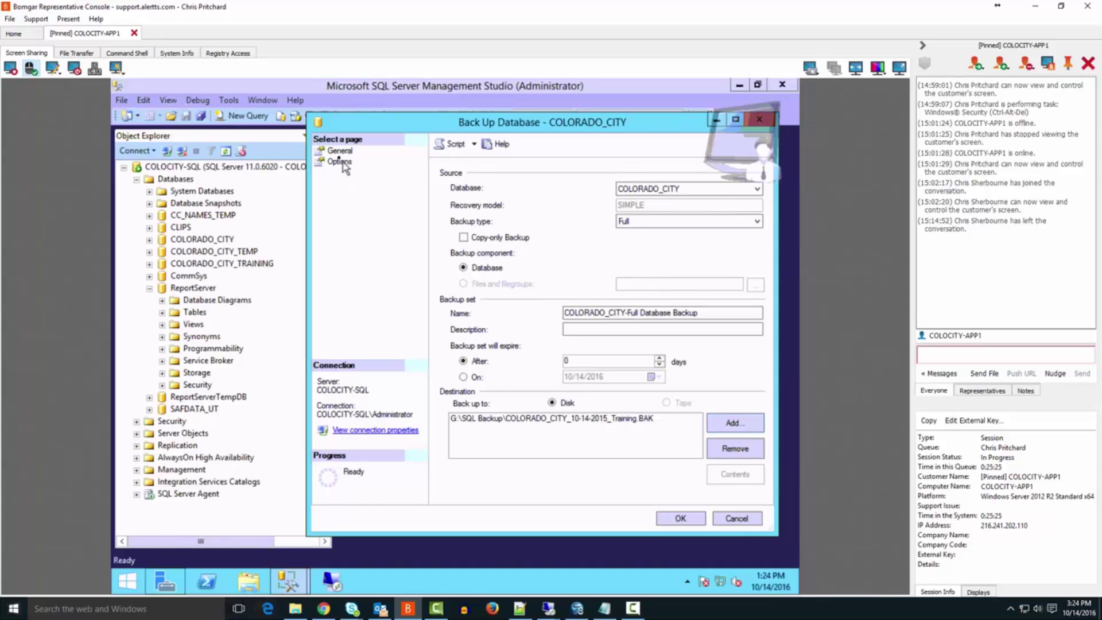
Run the COLORADO_CITY backup with all existing backup sets overwritten and compression set to Compress backup.
click(341, 162)
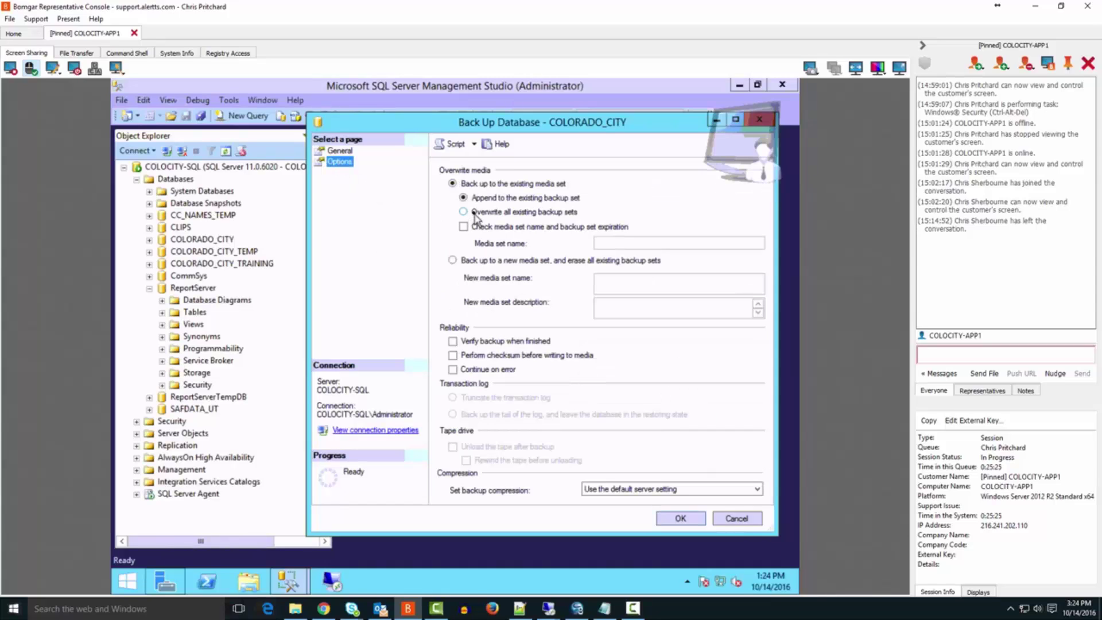
click(463, 211)
click(694, 490)
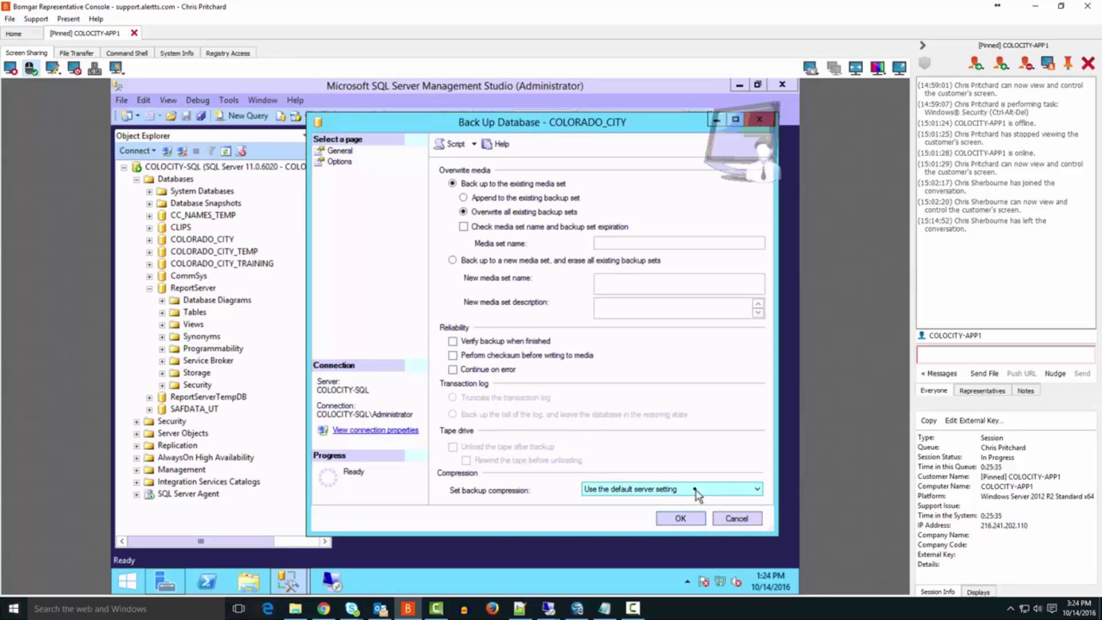
click(595, 510)
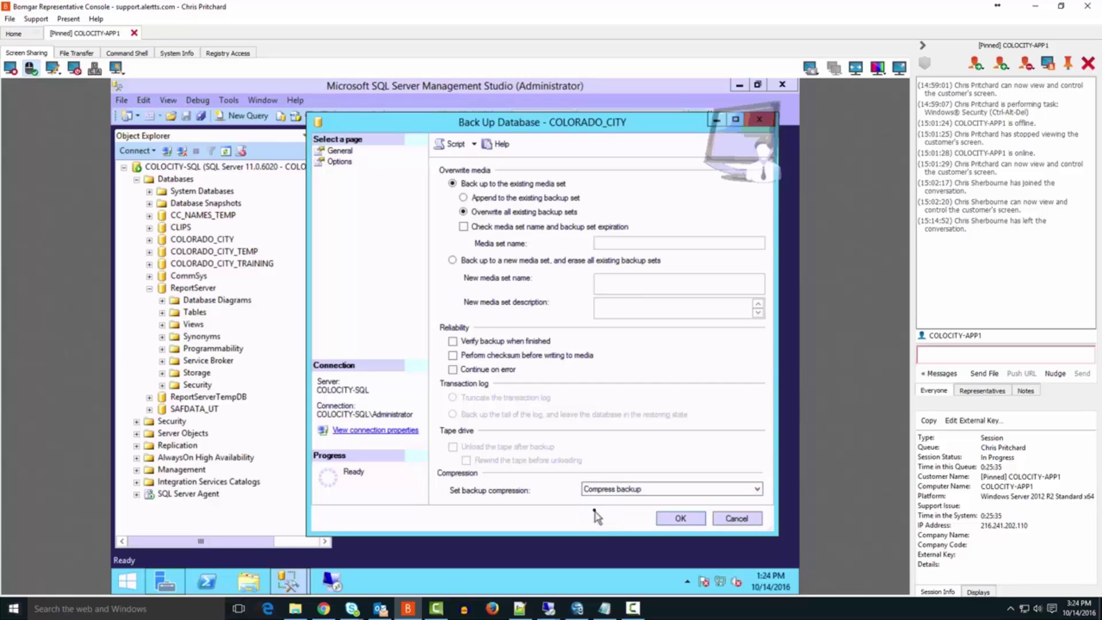
click(672, 519)
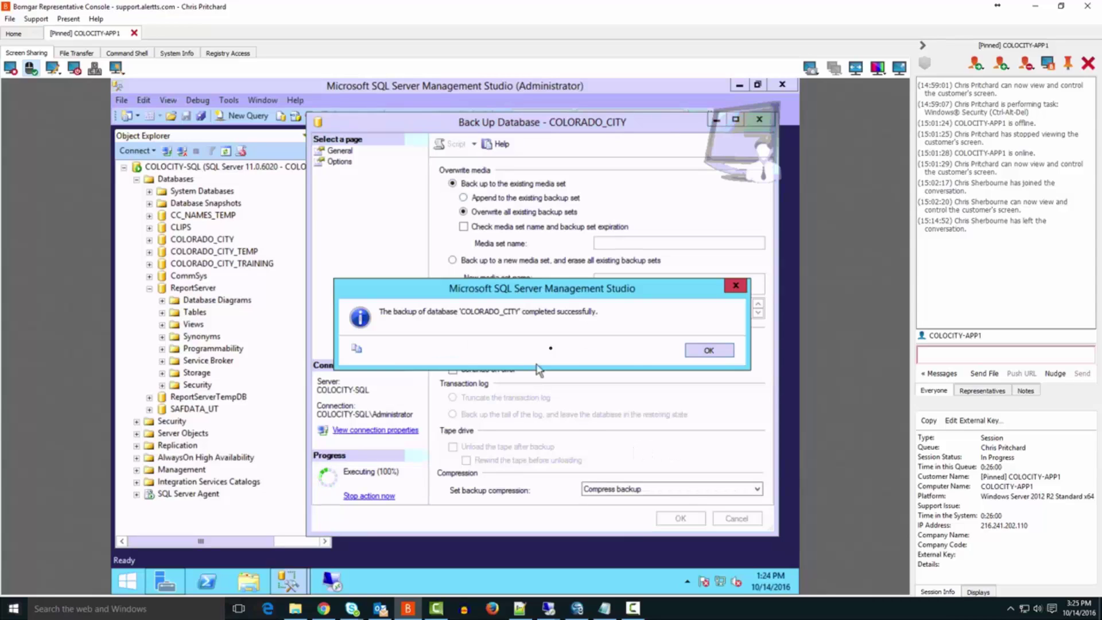
click(704, 352)
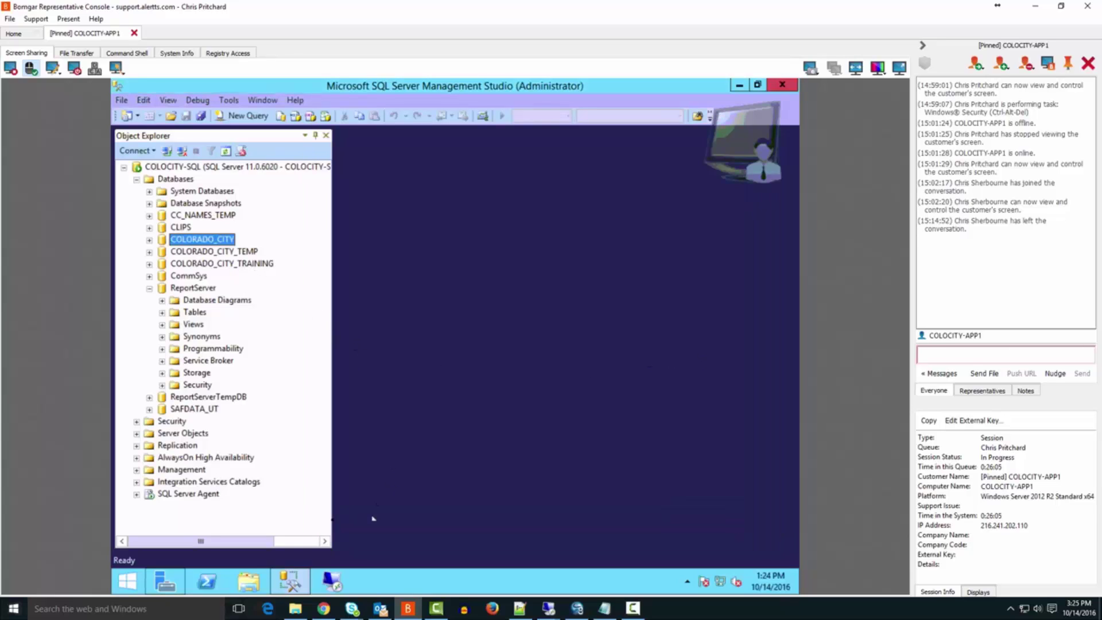
Try to delete the COLORADO_CITY_TRAINING database without closing its connections, and read the resulting message details.
click(192, 265)
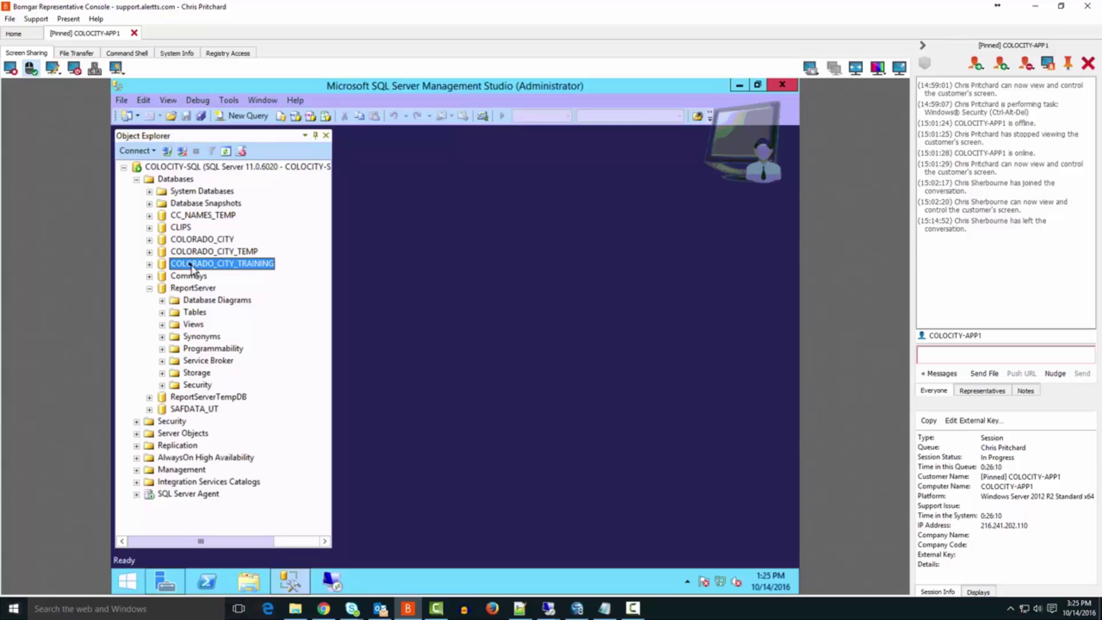
right_click(234, 266)
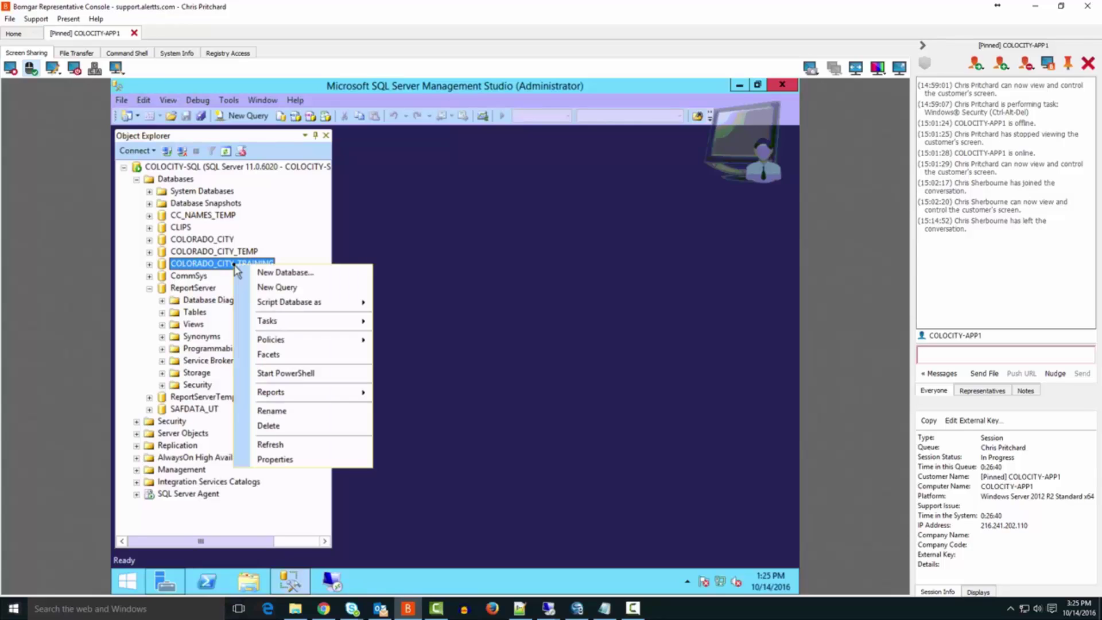
click(272, 427)
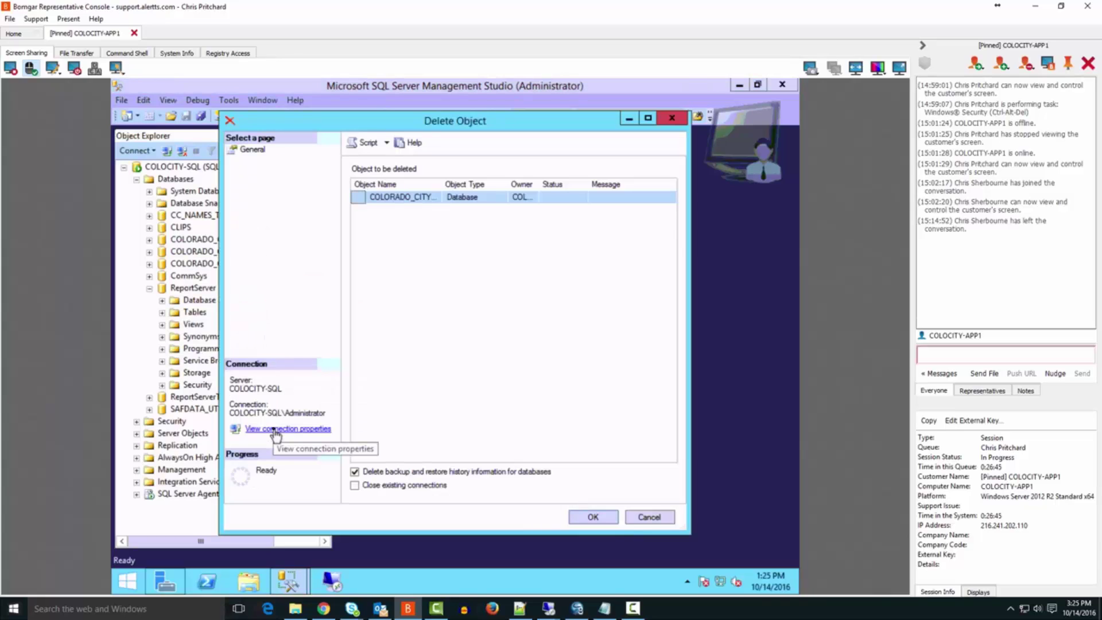
click(593, 518)
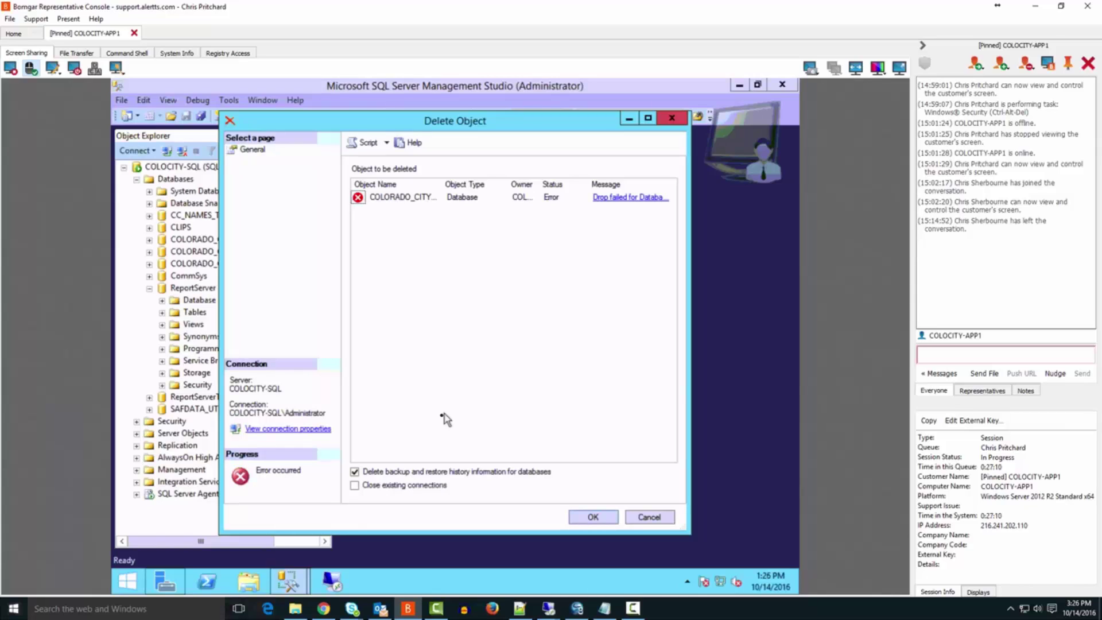
click(619, 198)
click(619, 198)
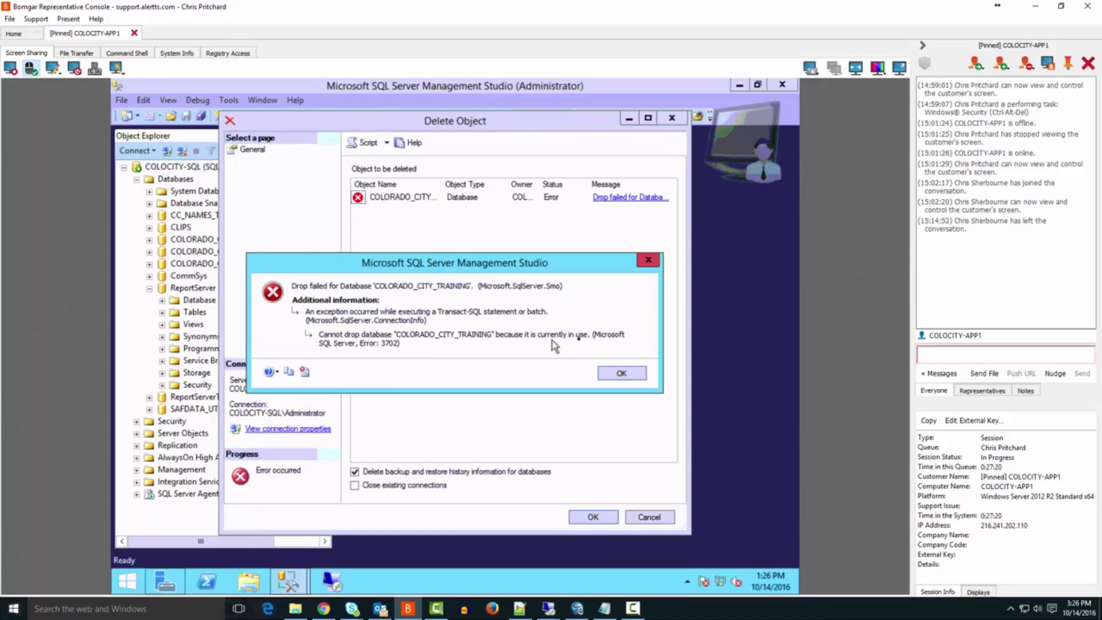
click(613, 374)
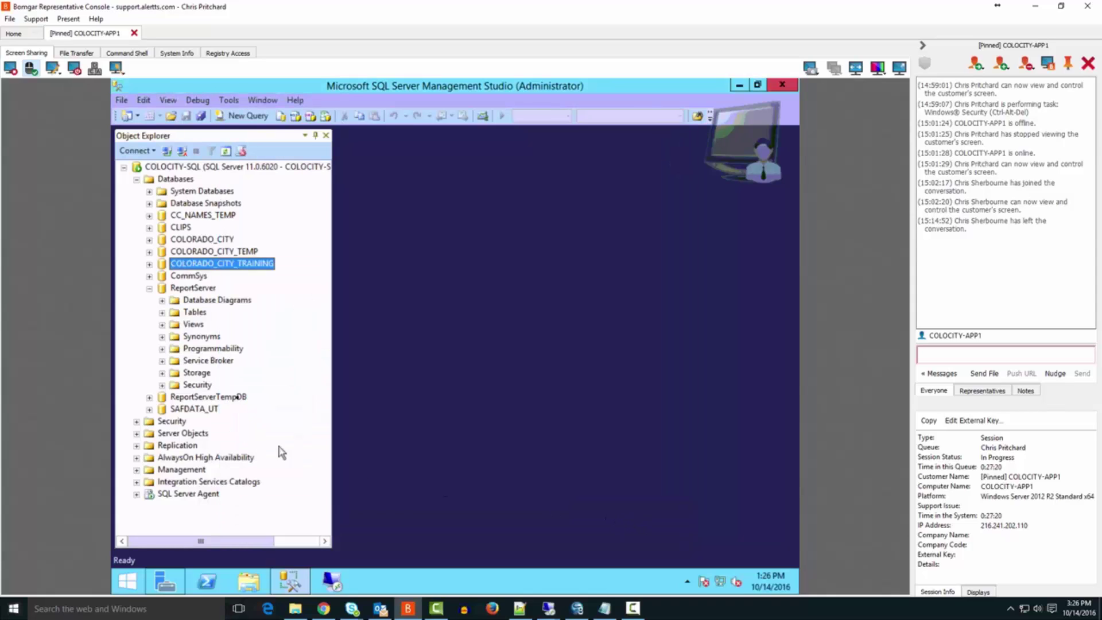
Delete the COLORADO_CITY_TRAINING database with existing connections closed, checking its full name in the object list first.
right_click(222, 267)
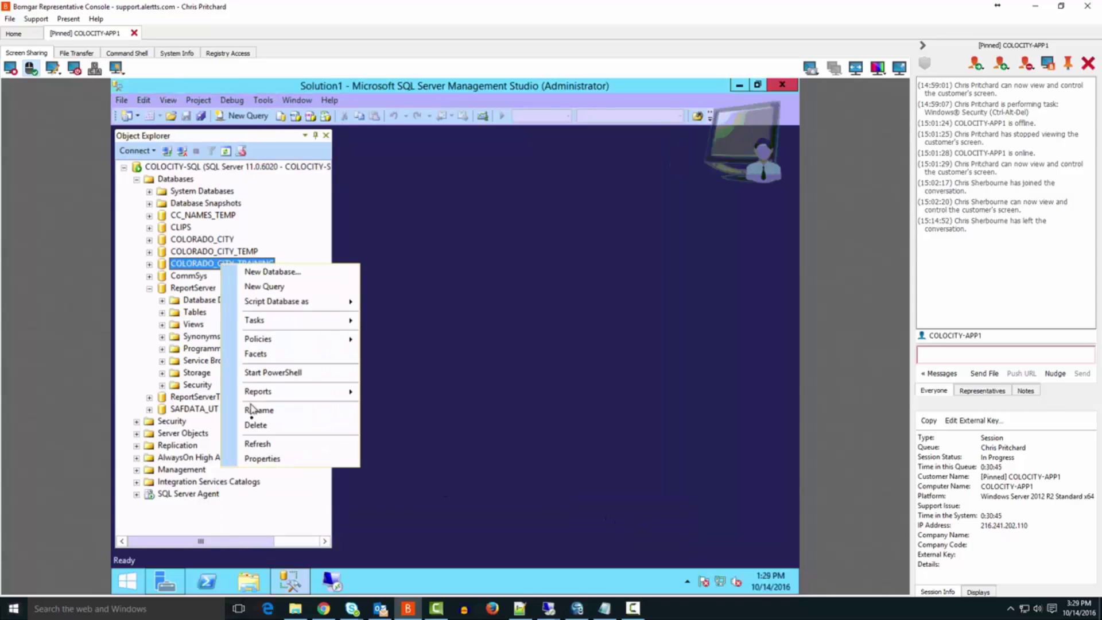
click(254, 425)
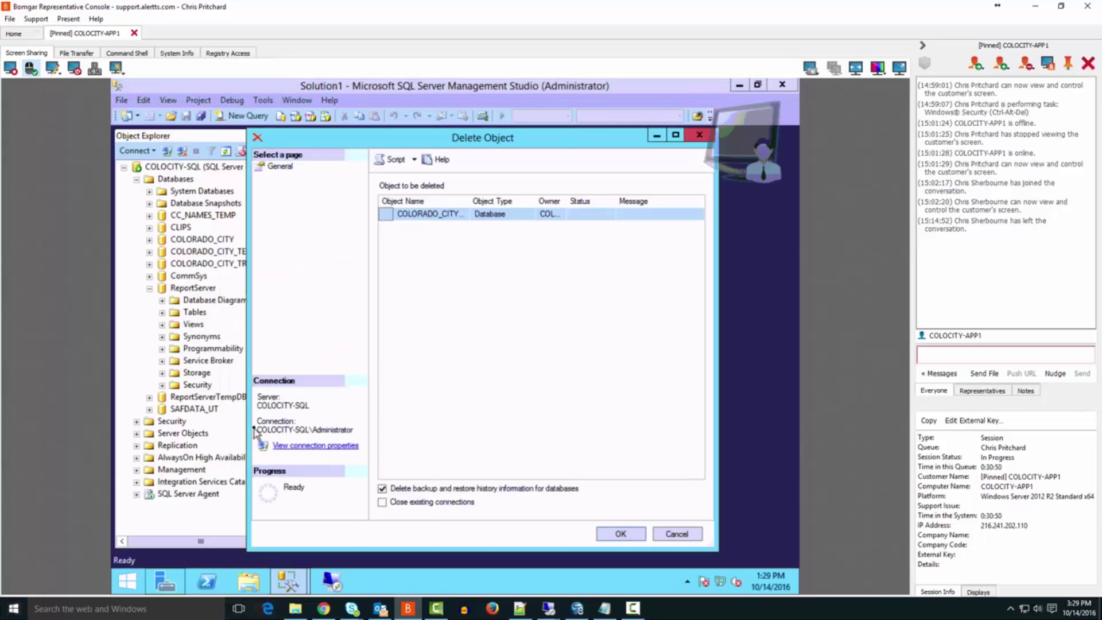
click(383, 502)
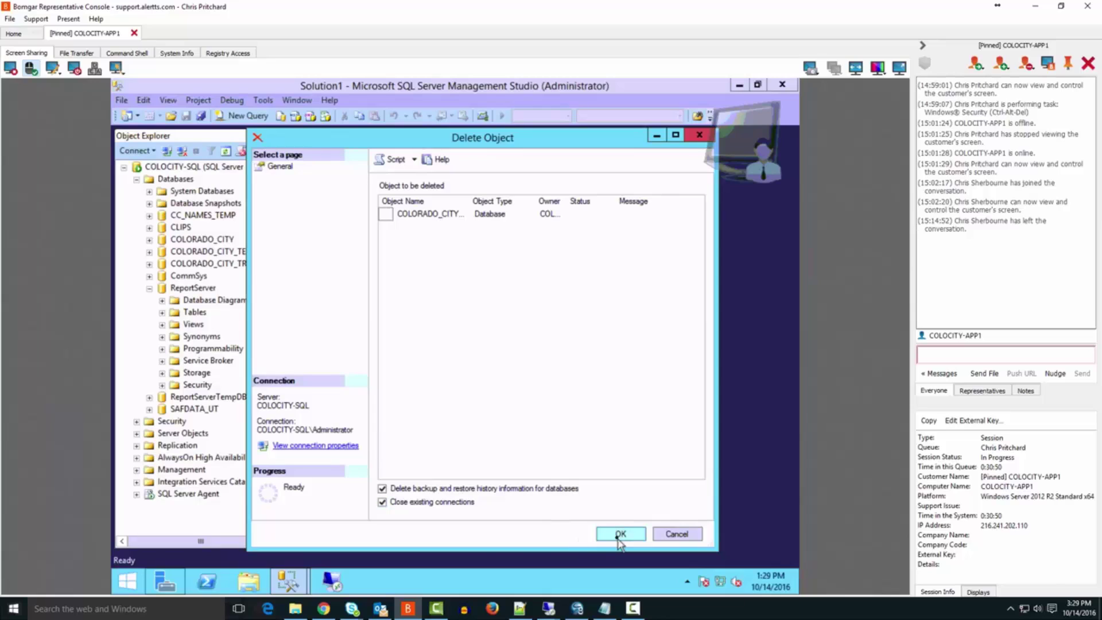
double_click(468, 204)
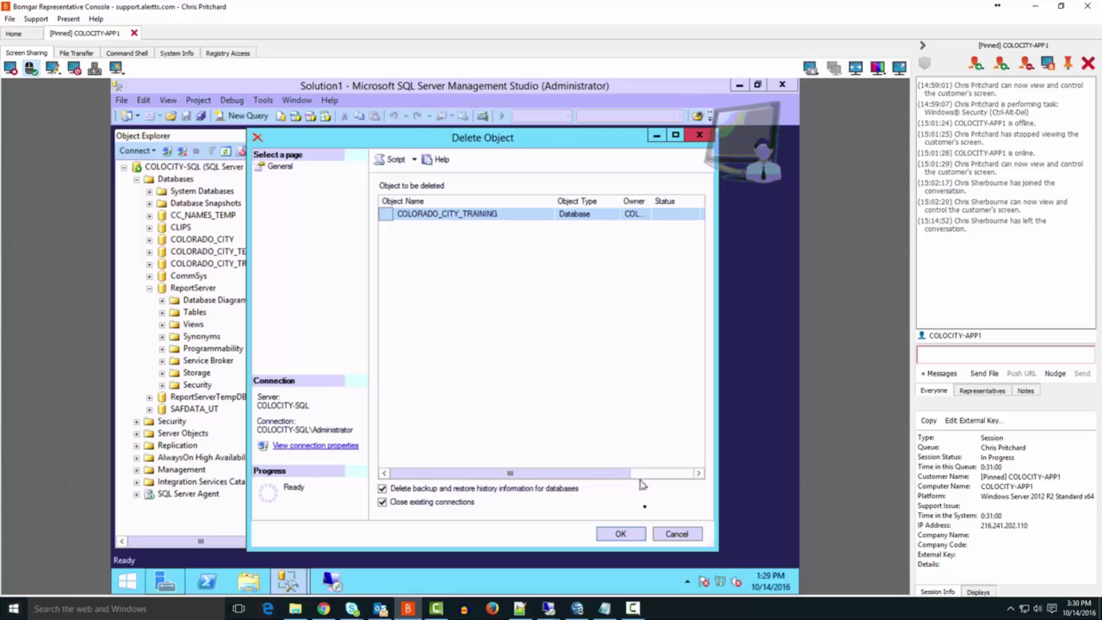
click(630, 536)
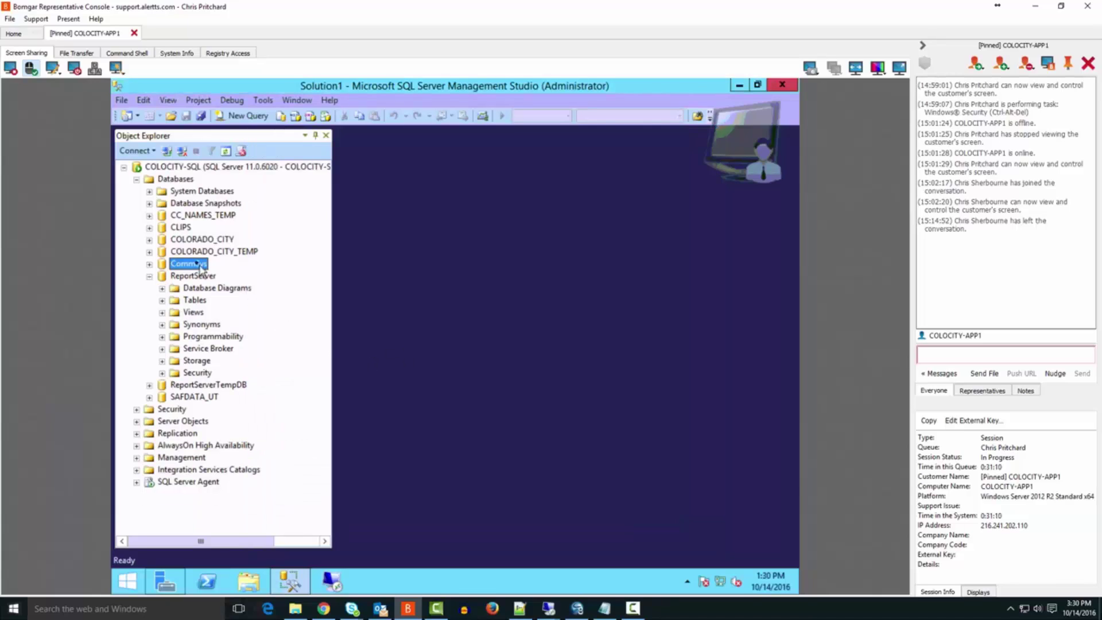
Start a database restore from a device, using the backup file COLORADO_CITY_10-14-2015_Training.BAK in G:\SQL Backup.
right_click(172, 180)
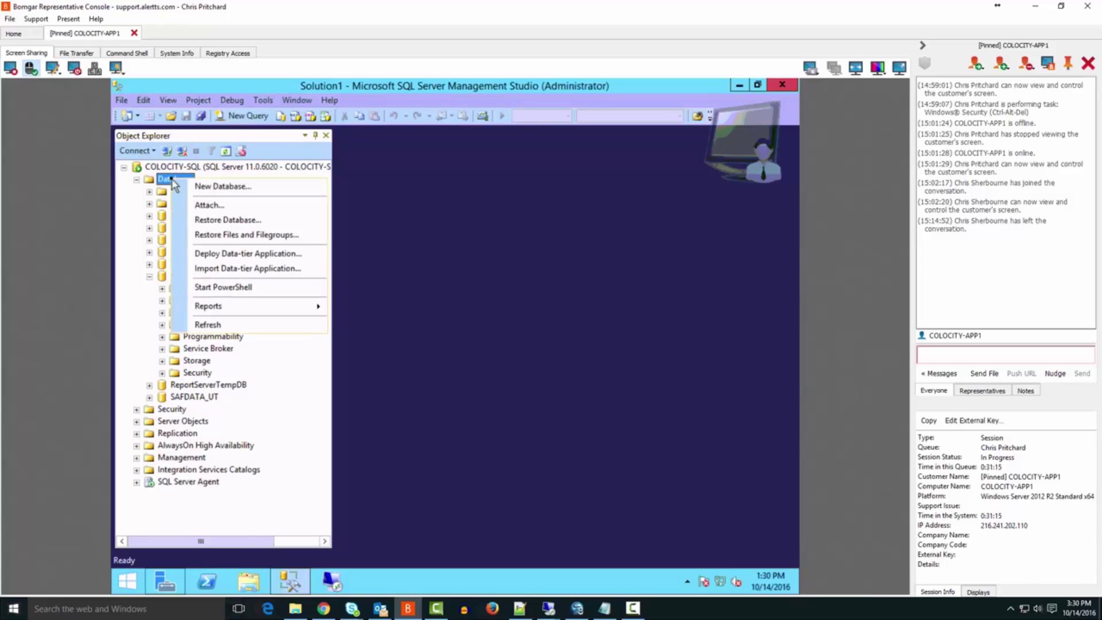
click(208, 223)
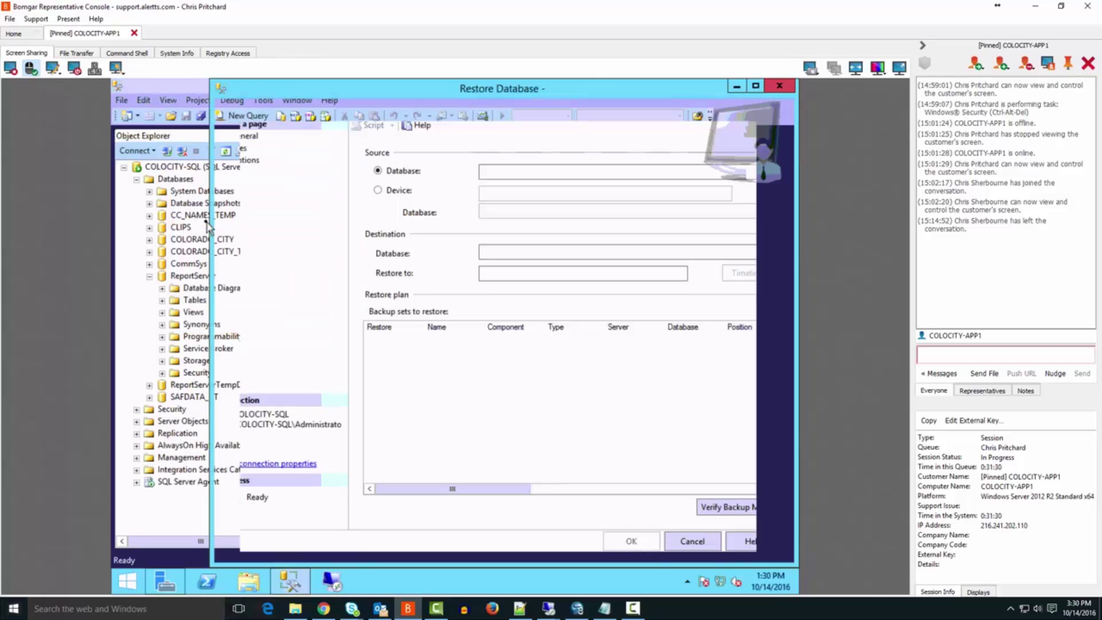
click(379, 192)
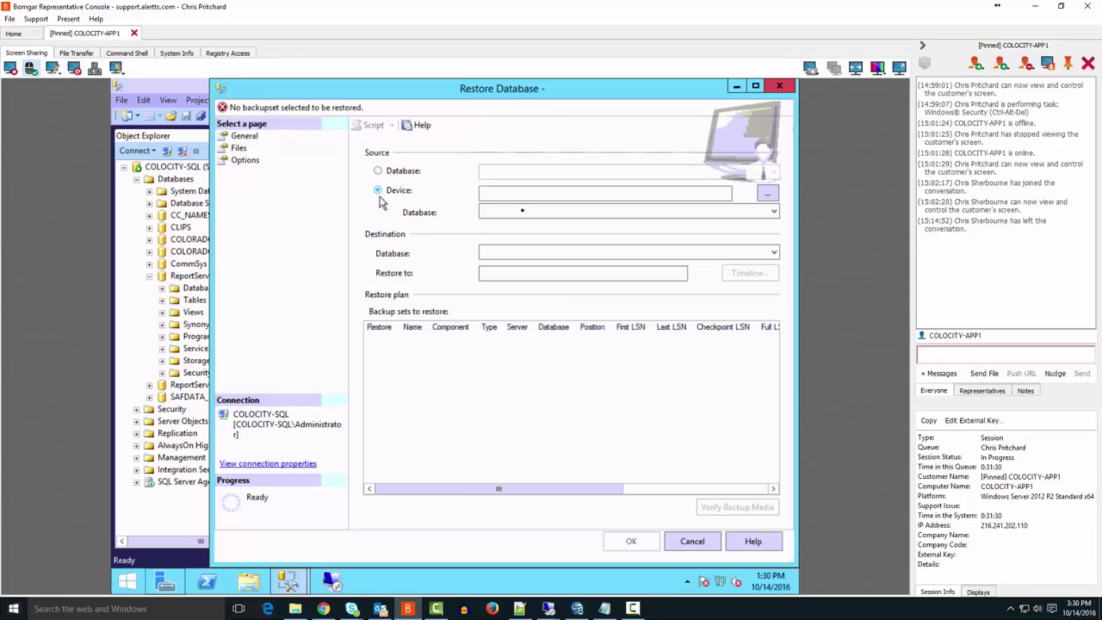
click(766, 194)
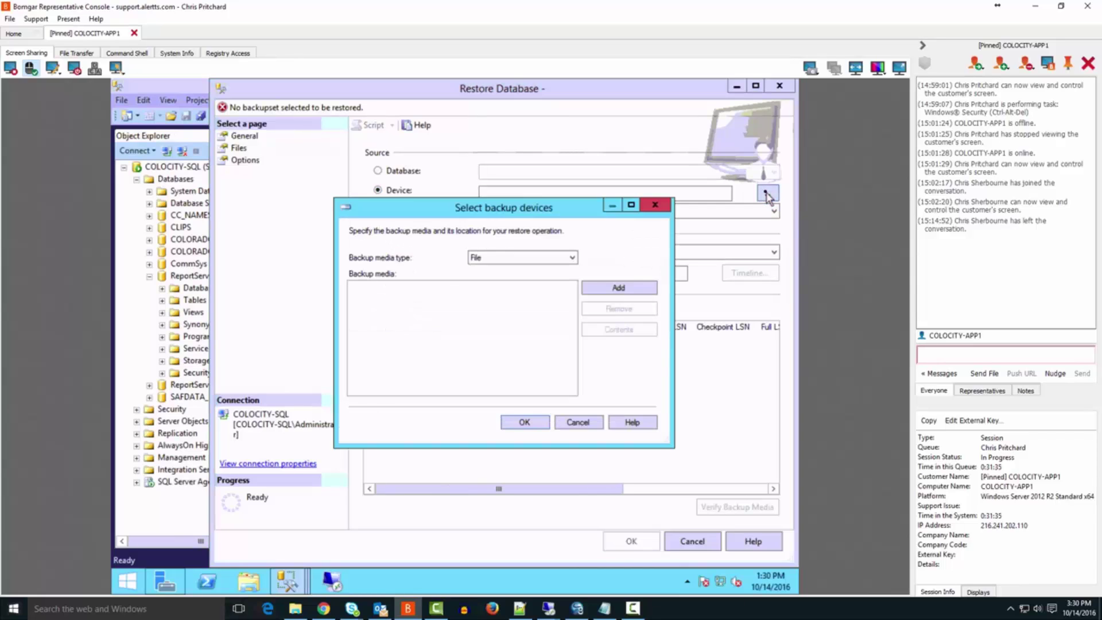
click(600, 288)
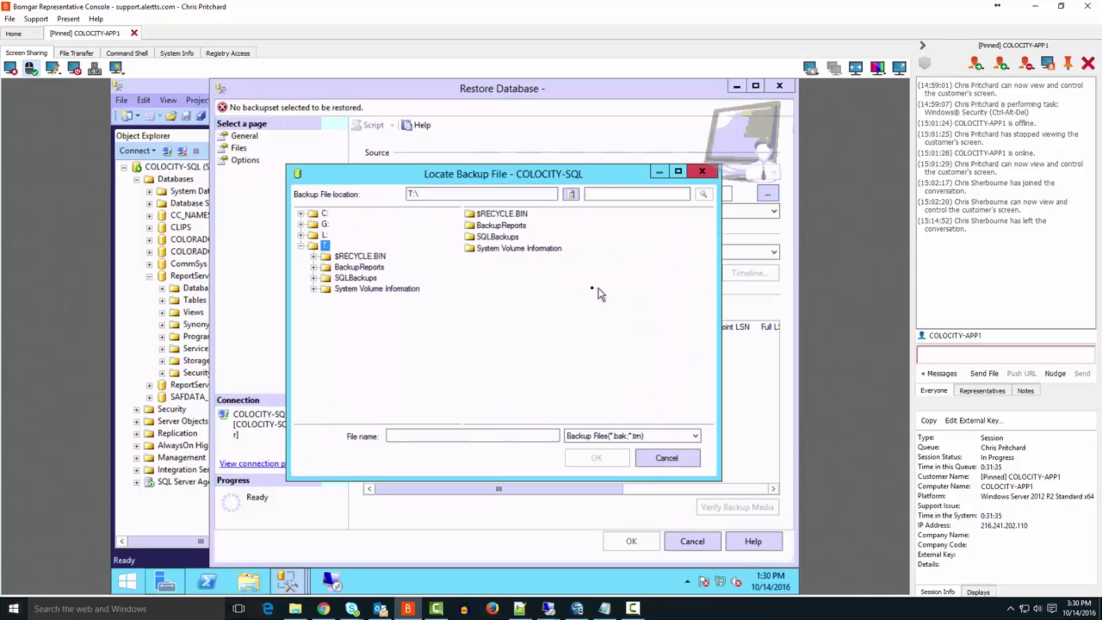
click(300, 225)
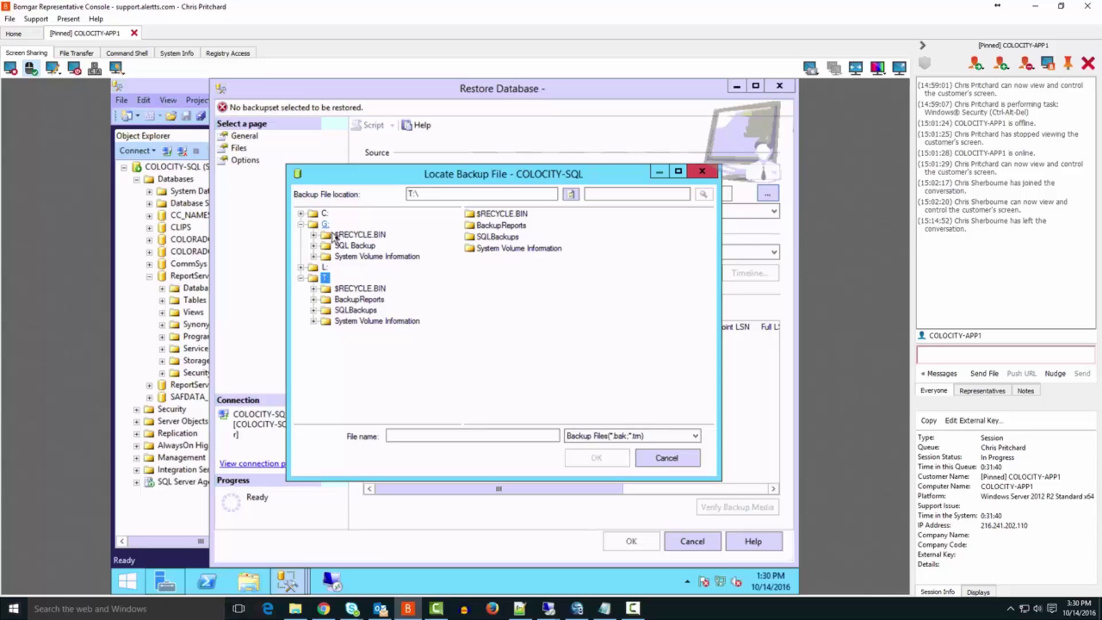
click(342, 246)
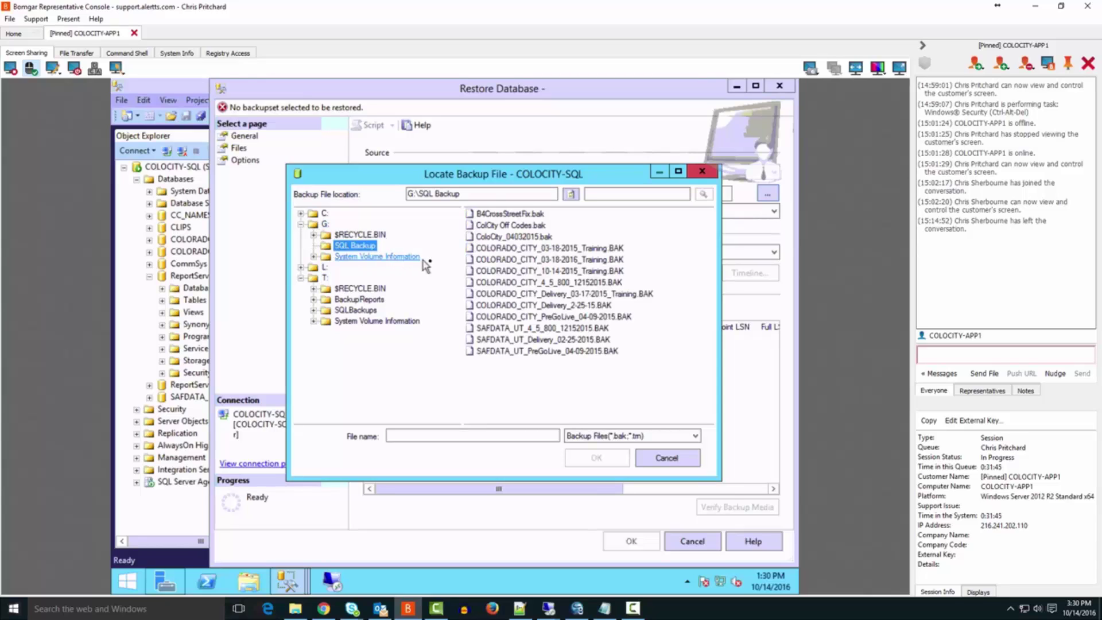
click(568, 272)
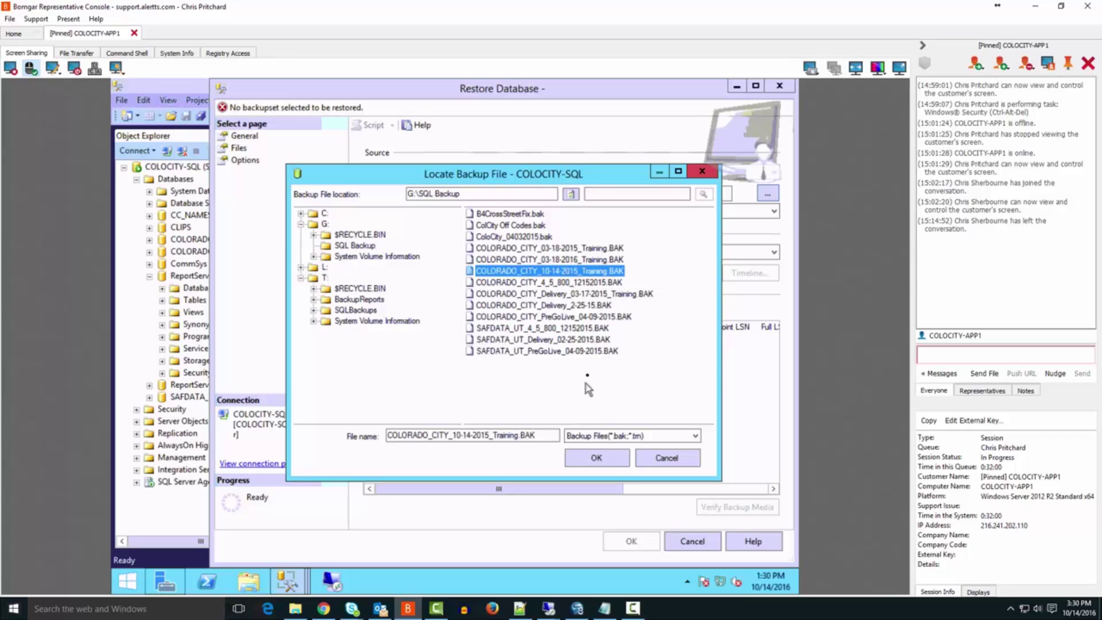
click(597, 457)
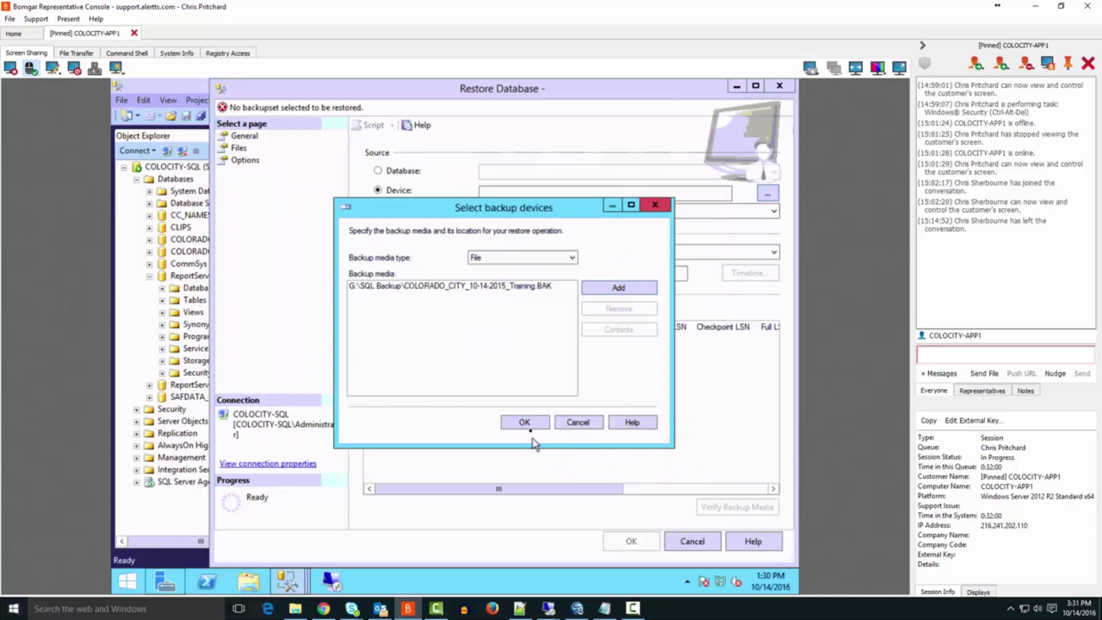
click(525, 422)
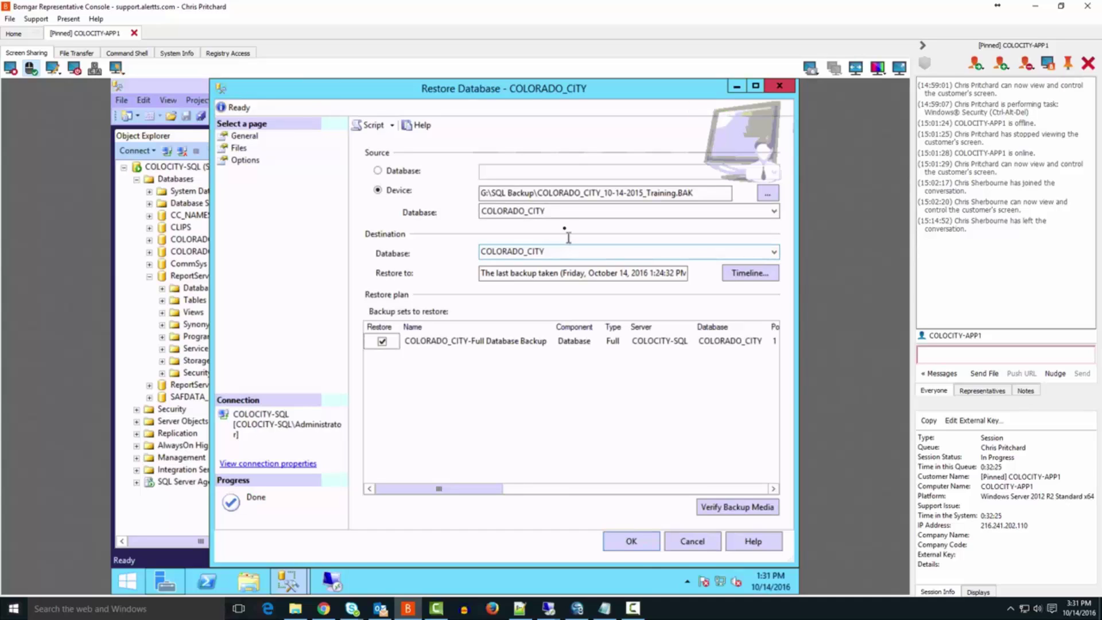
Set the restore's destination database to COLORADO_CITY_TRAINING, checking the old database's exact name in the Snagit capture.
click(569, 211)
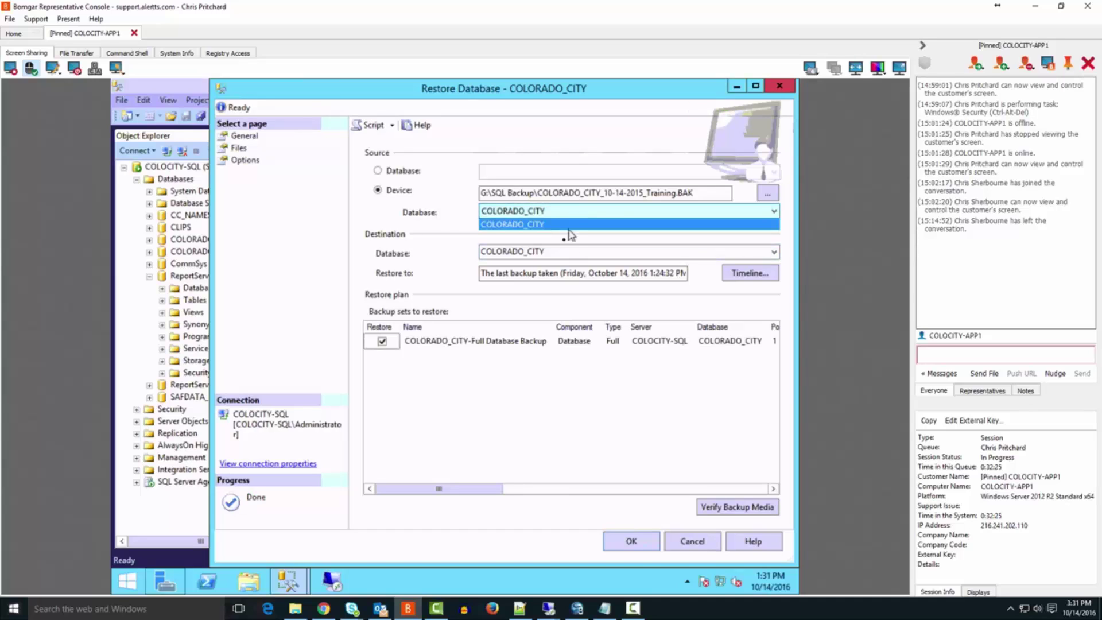
click(563, 253)
click(563, 253)
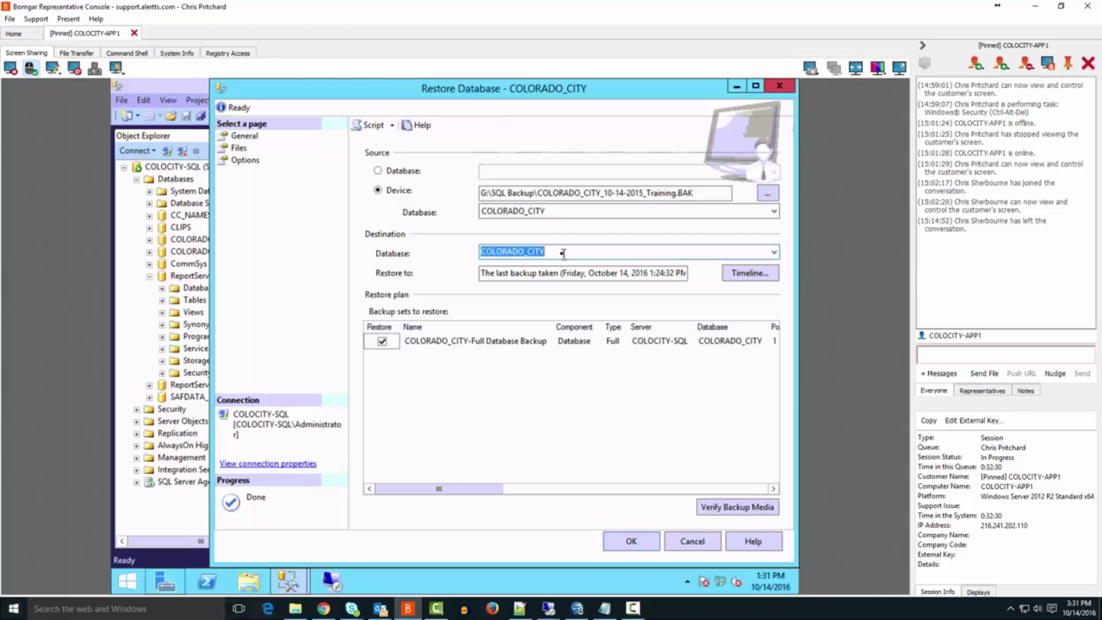
click(563, 253)
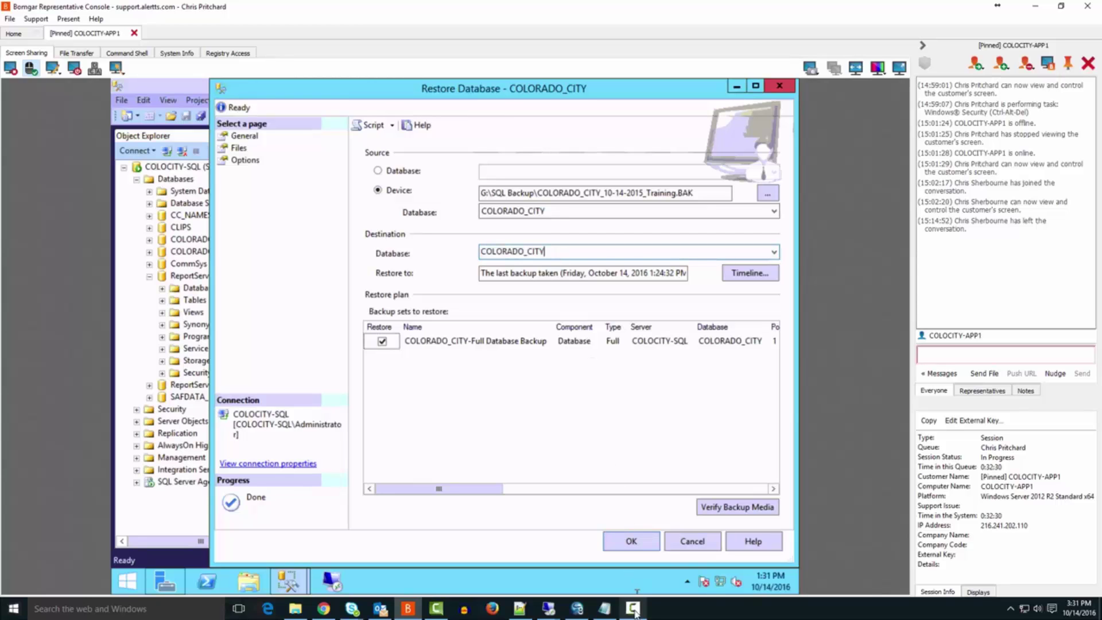
click(584, 615)
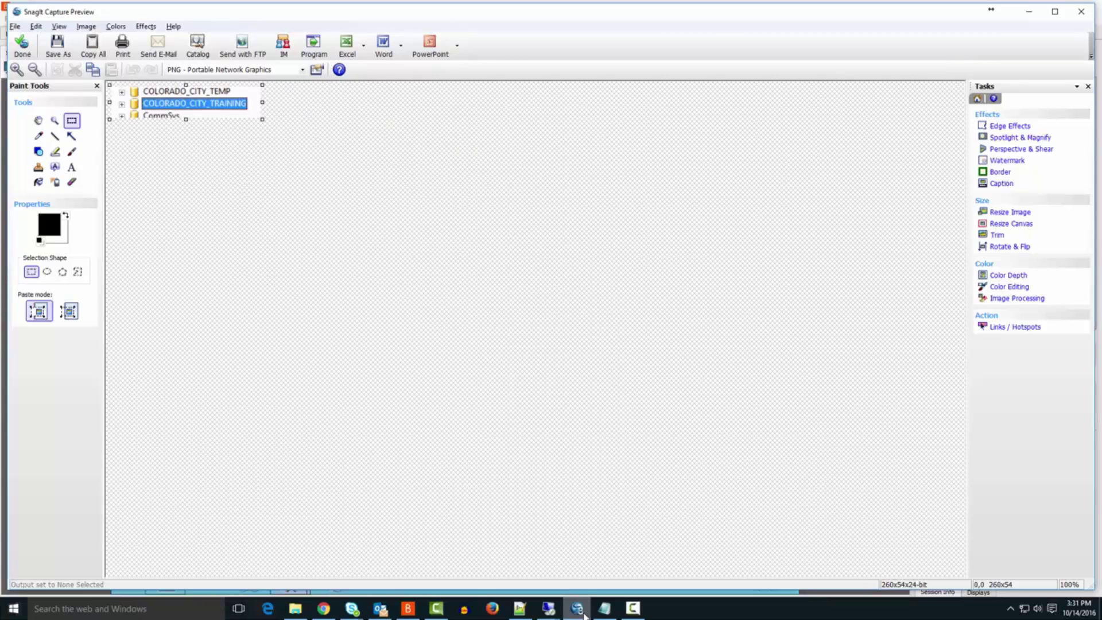
click(584, 615)
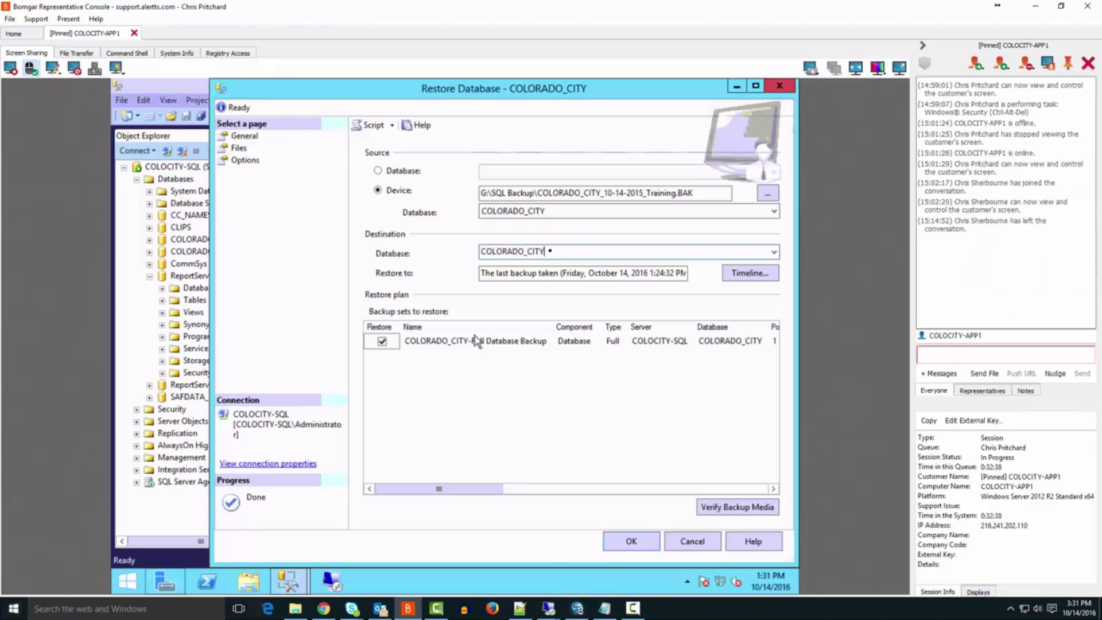
text(_TRAINING)
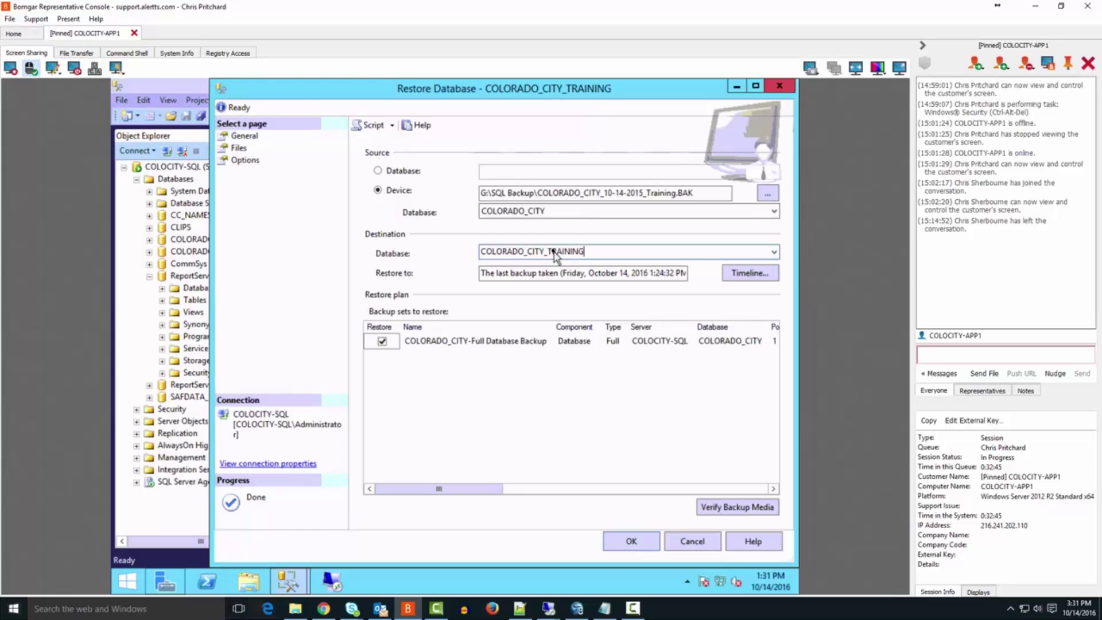
Enable relocating all files to folder, add _TRAINING before the extension in the MDF file's restore name, and copy that suffix.
click(236, 149)
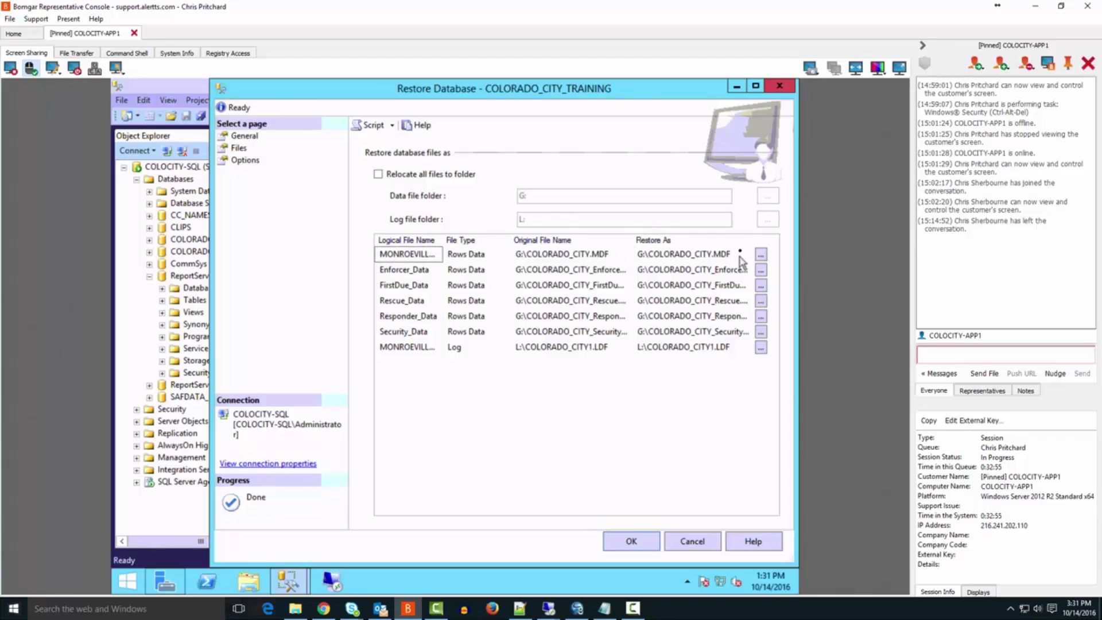
click(708, 254)
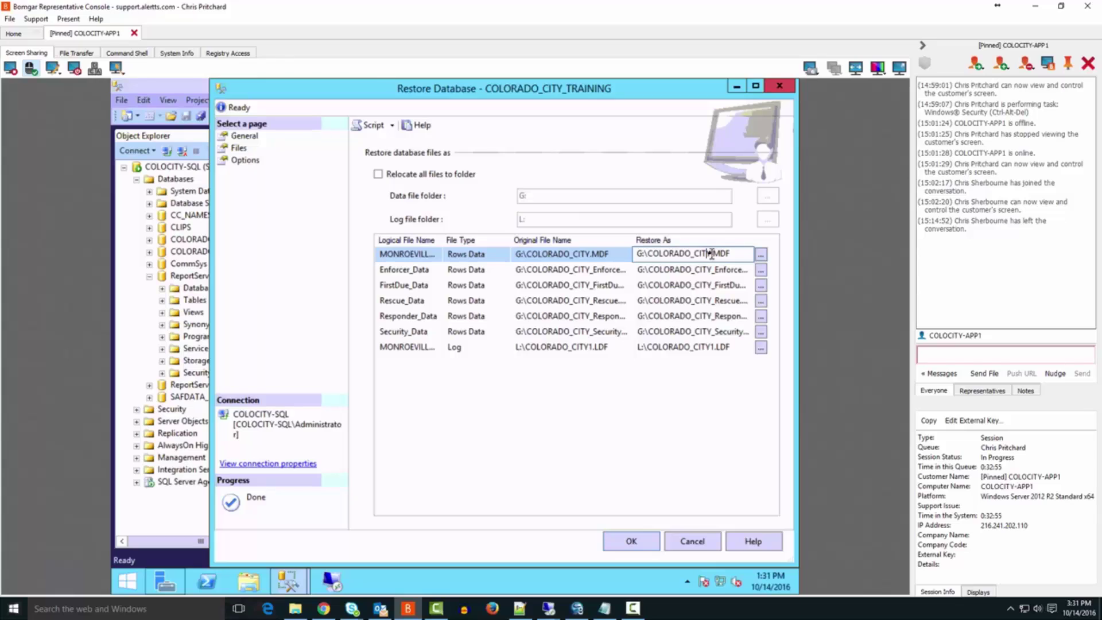
click(378, 174)
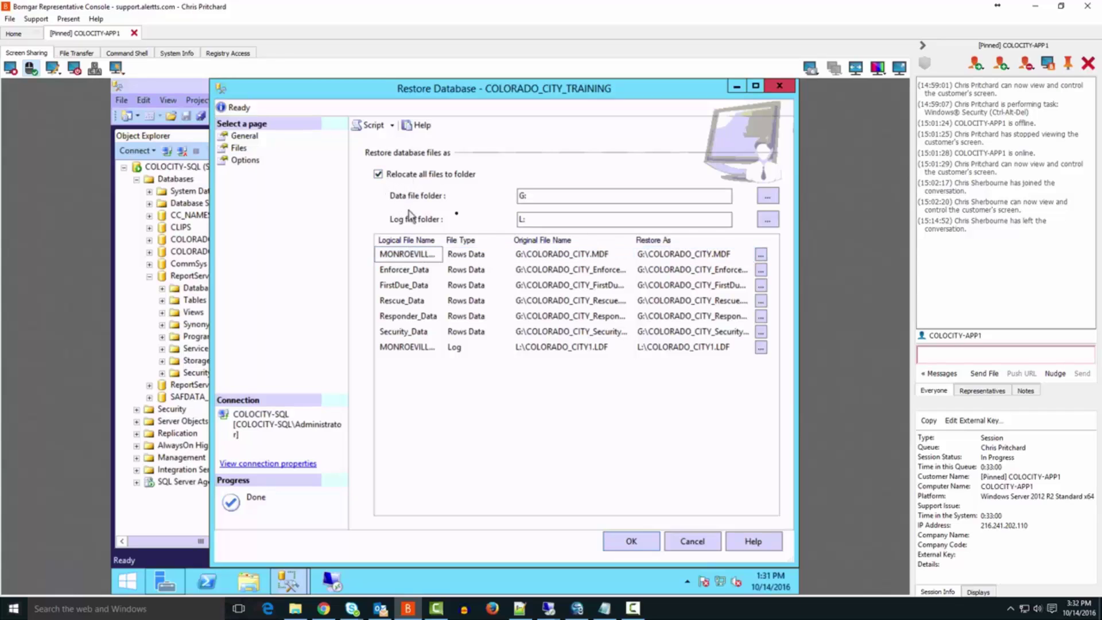
click(731, 254)
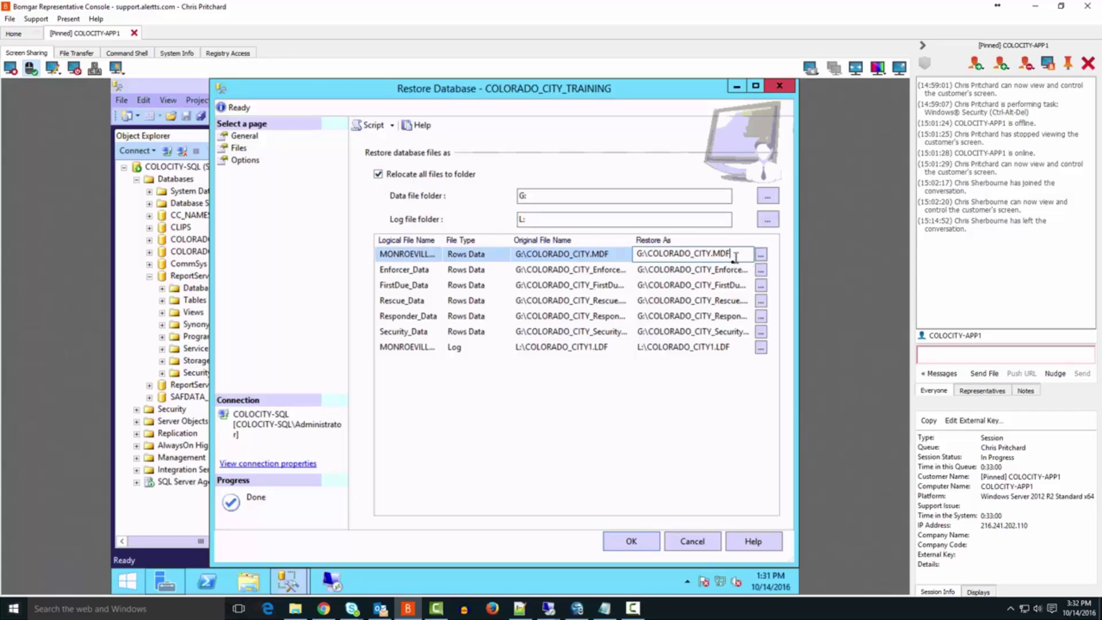
text(_TRAINING)
drag(724, 259, 712, 256)
key(shift+Right)
key(shift+Right)
key(ctrl+c)
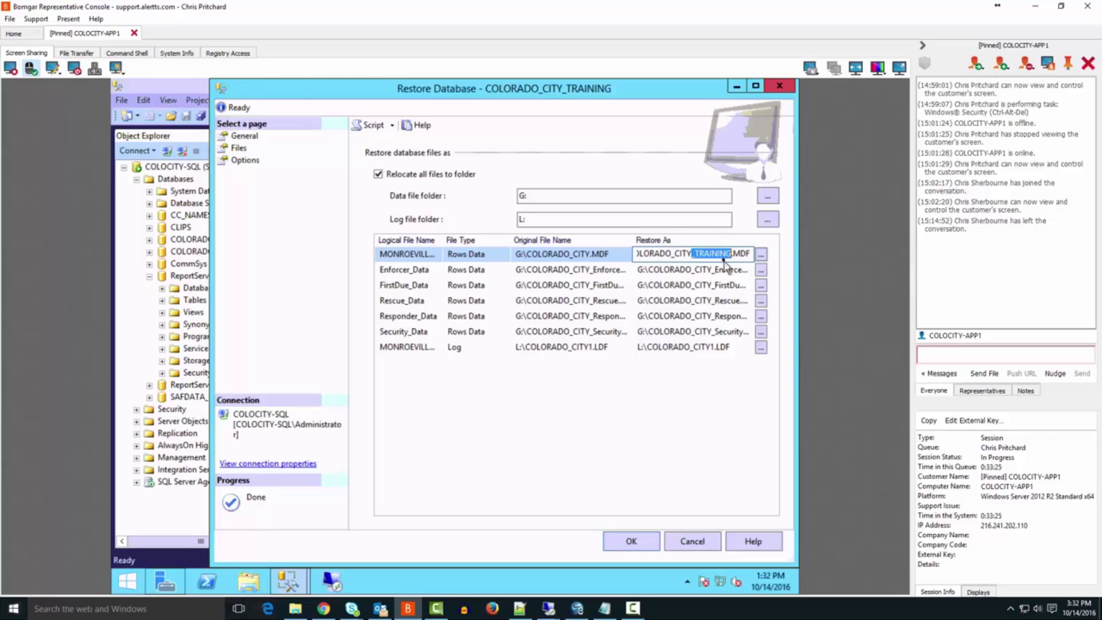
Add the _TRAINING suffix before the extension in the restore names of the Enforcer, FirstDue and Rescue data files.
click(725, 269)
key(ctrl+v)
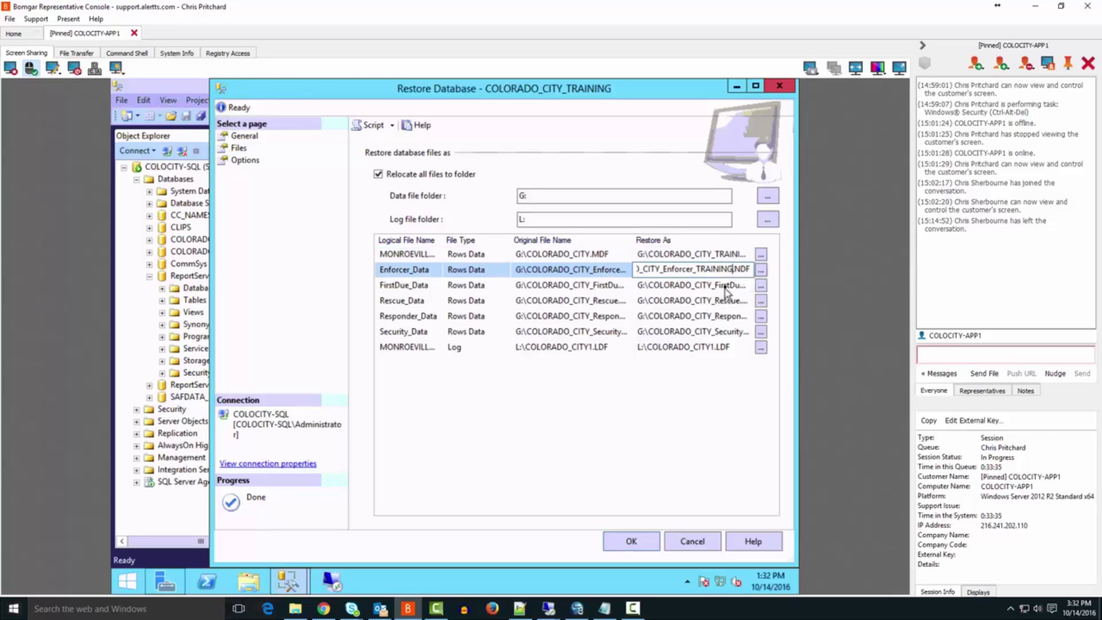
click(726, 285)
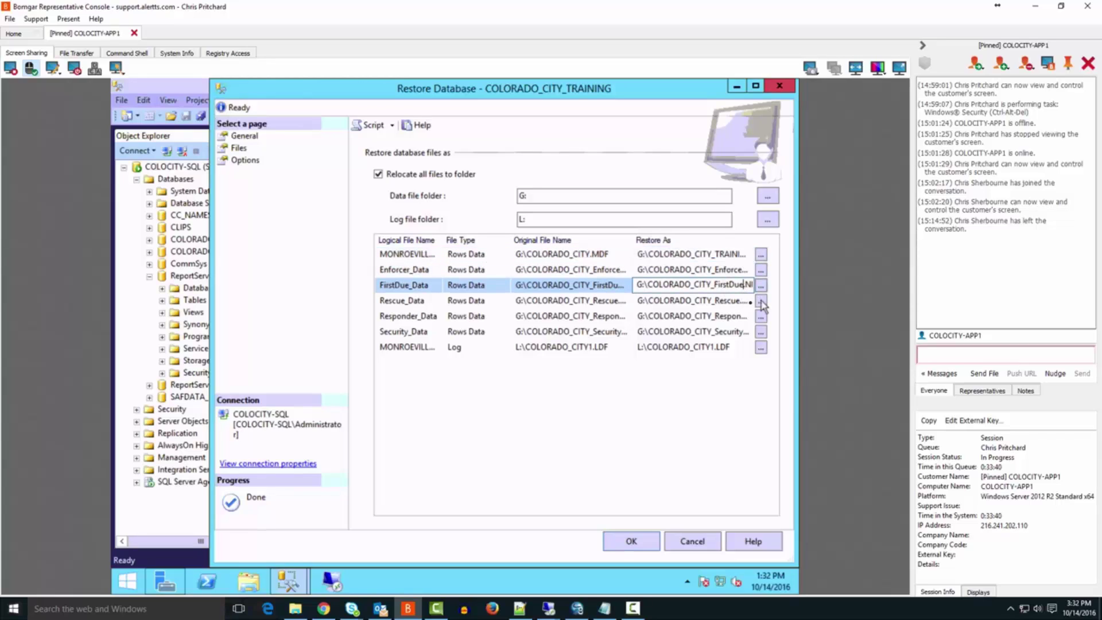
key(ctrl+v)
click(741, 300)
key(ctrl+v)
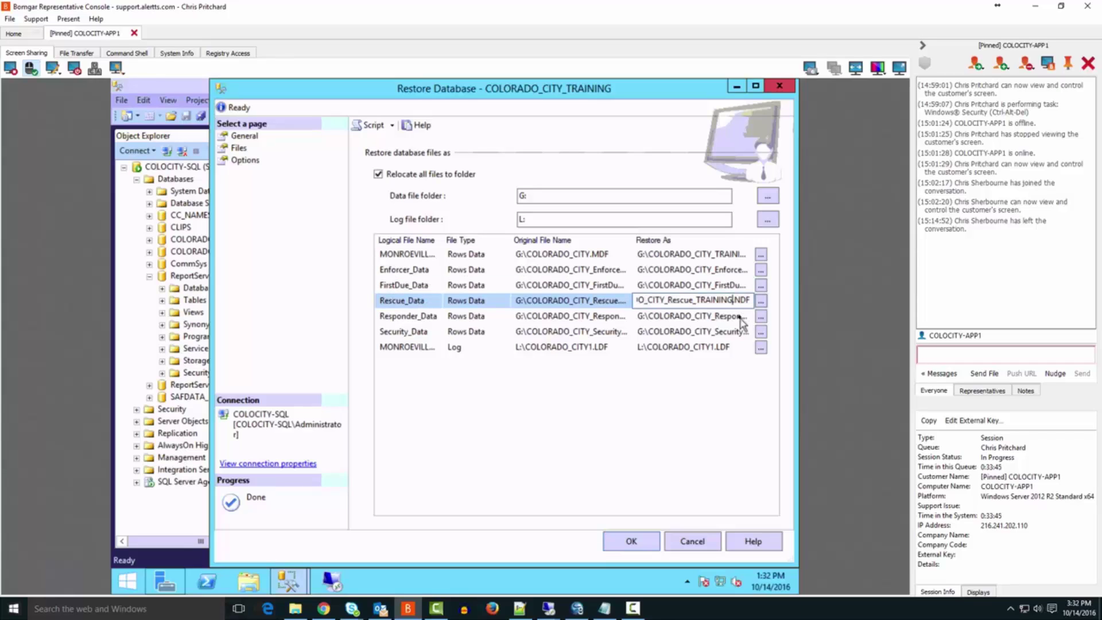
Add the _TRAINING suffix to the restore names of the Responder, Security and log files, and recheck the MDF file's name.
click(741, 316)
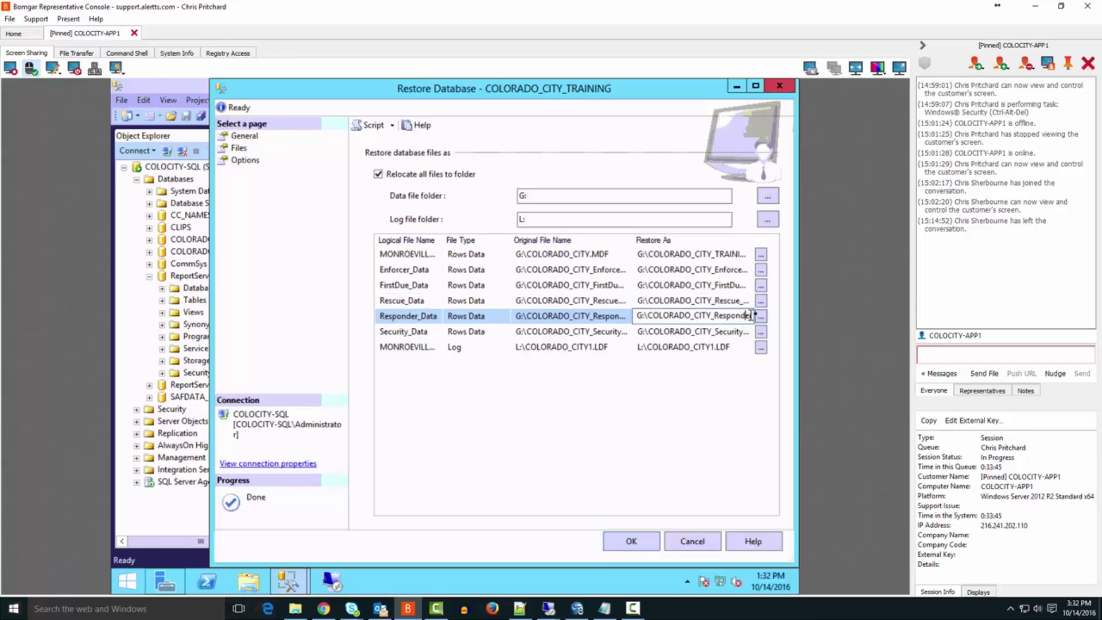
key(ctrl+v)
click(742, 331)
key(ctrl+v)
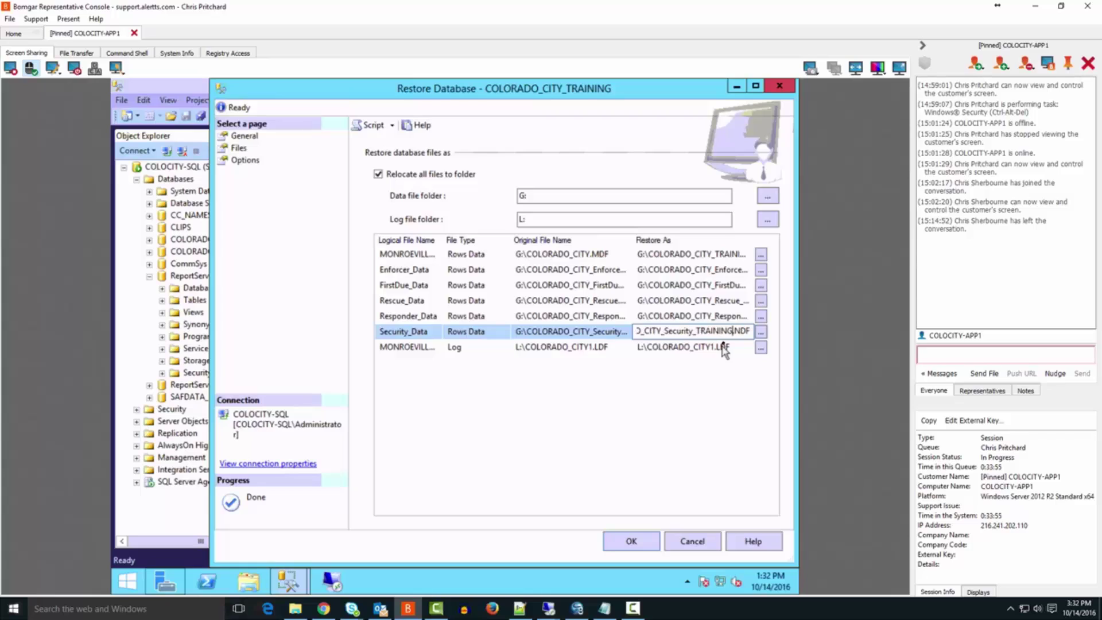
click(724, 347)
key(ctrl+v)
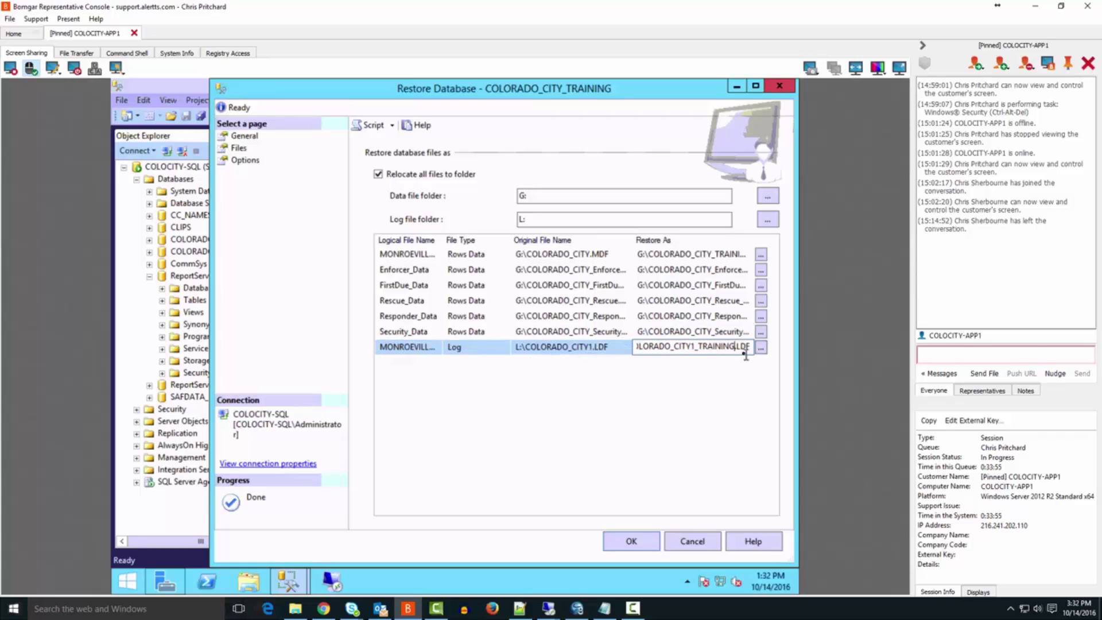
click(724, 254)
drag(748, 253, 698, 255)
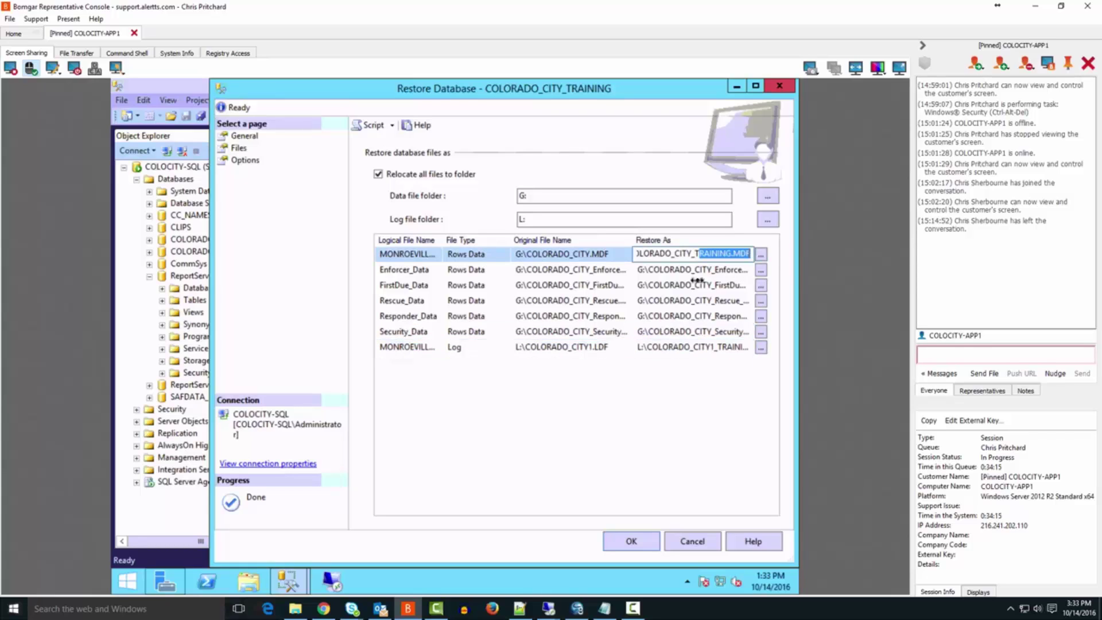
Enable overwriting the existing database (WITH REPLACE) and run the COLORADO_CITY_TRAINING restore to completion.
click(238, 162)
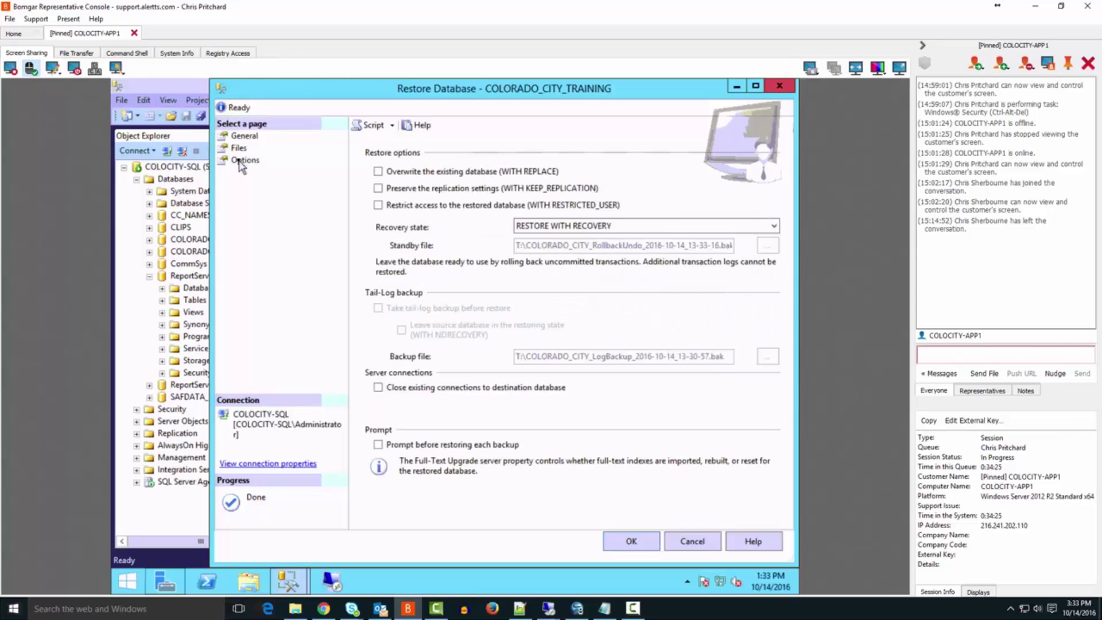
click(378, 171)
click(633, 541)
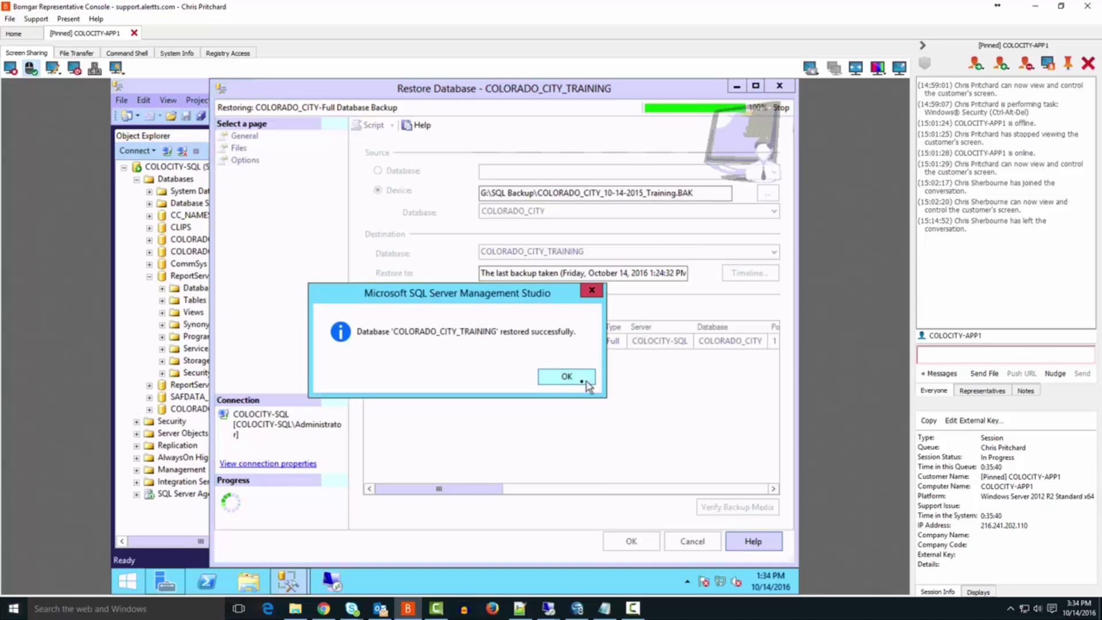
click(580, 381)
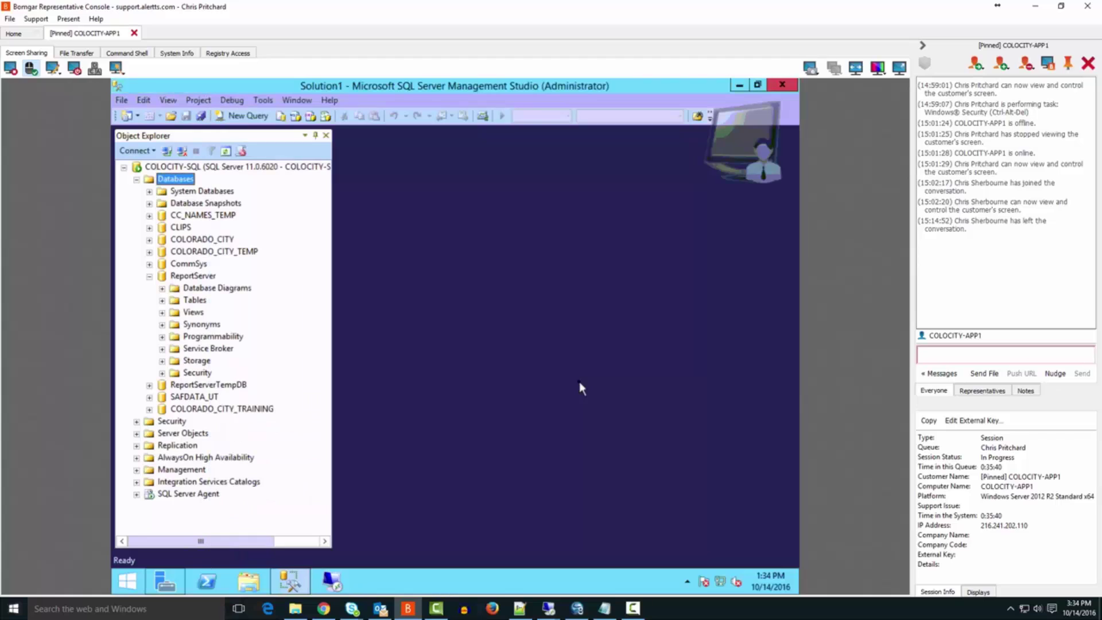
Query COLORADO_CITY_TRAINING for all ZCADINC records WHERE CallDate > '10/14/2016'.
click(211, 409)
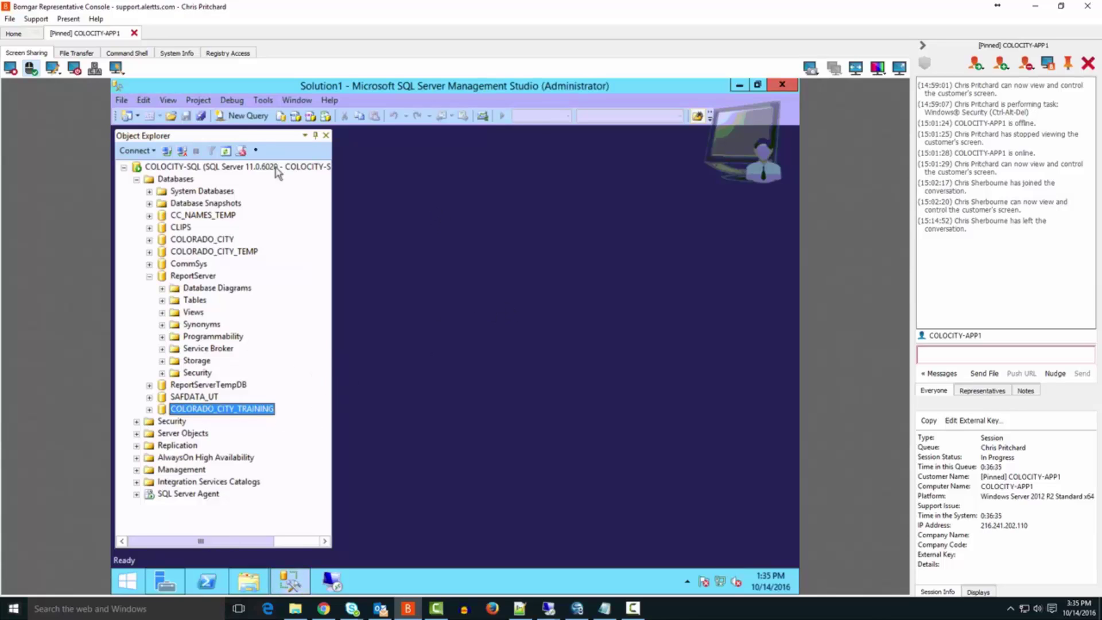
click(241, 115)
text(SELECT * FROM ZCADINC)
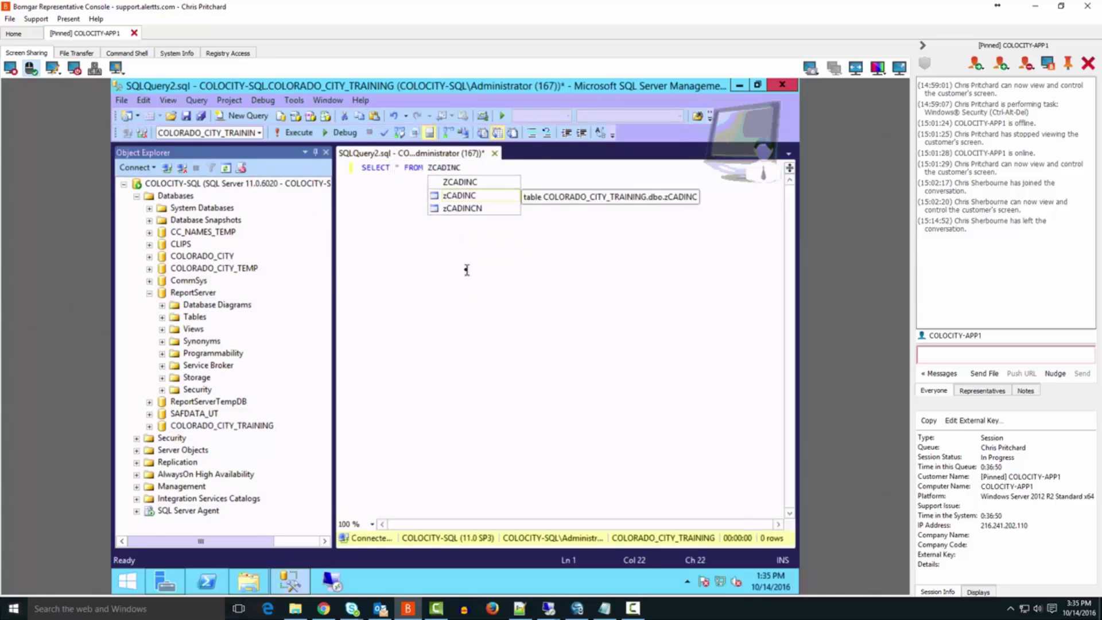
key(Return)
text(WHERE)
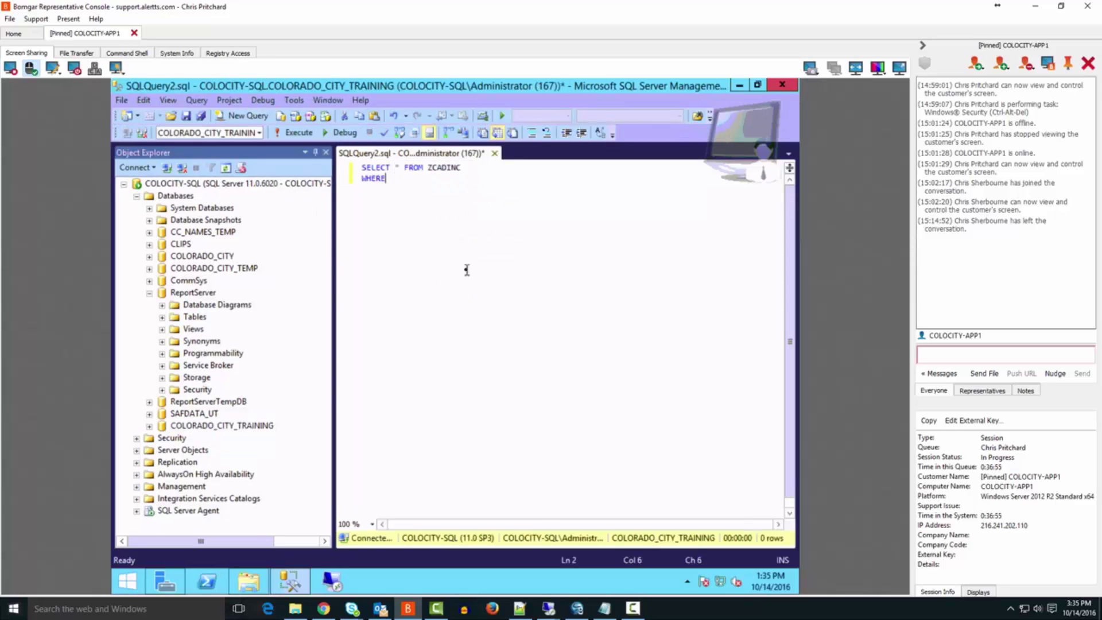
text( CallDate > '10/14/)
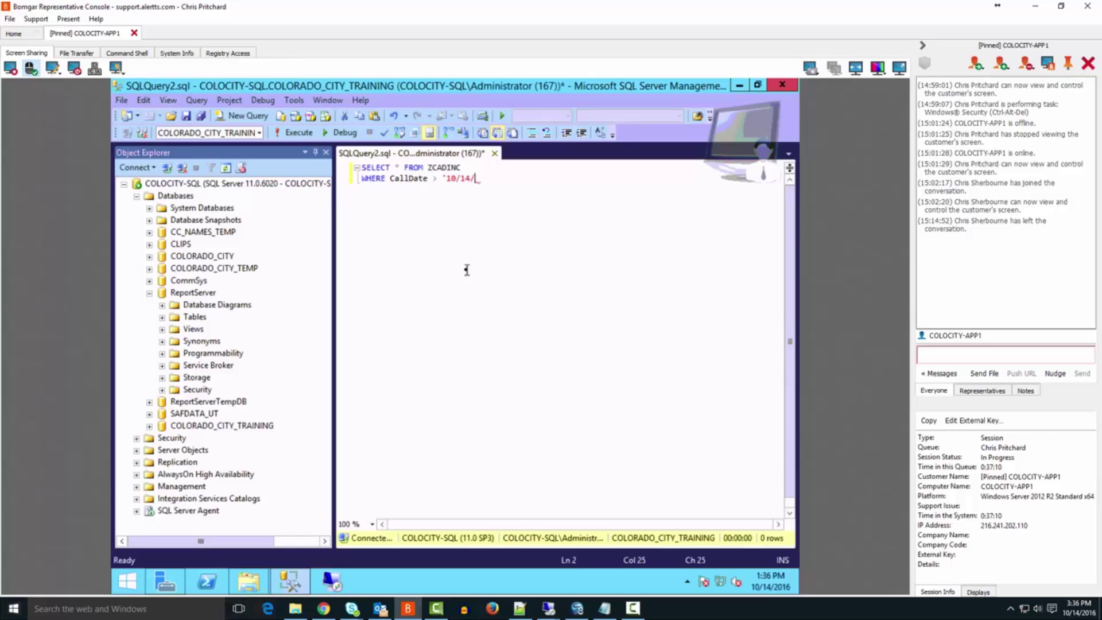
text(2016')
key(F5)
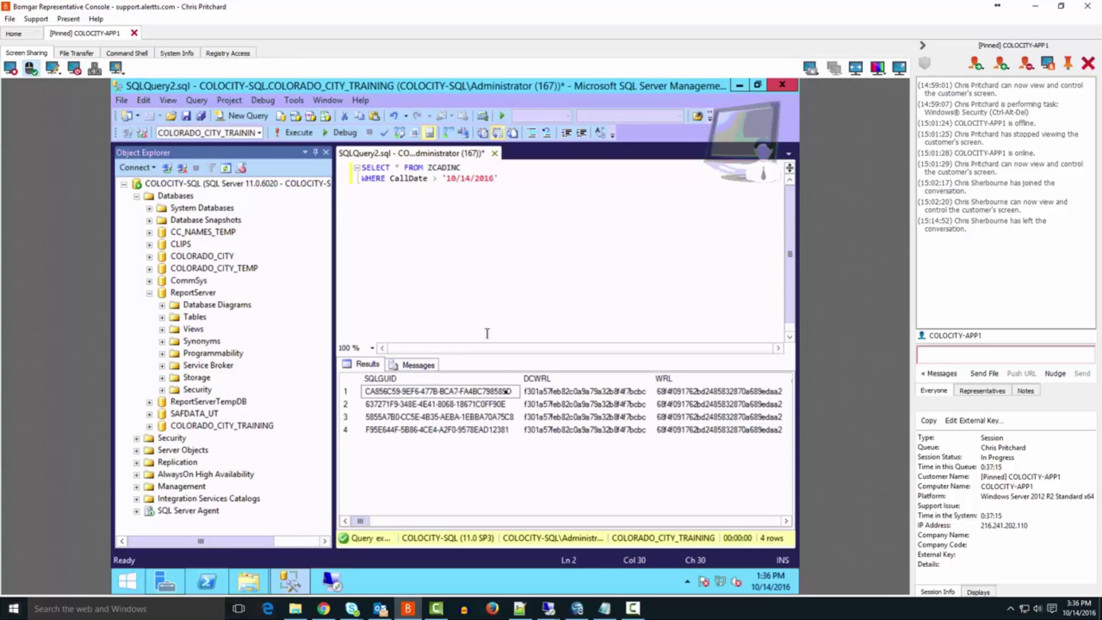
Check the CallDate values in the query results and close Management Studio without saving SQLQuery2.sql.
click(422, 520)
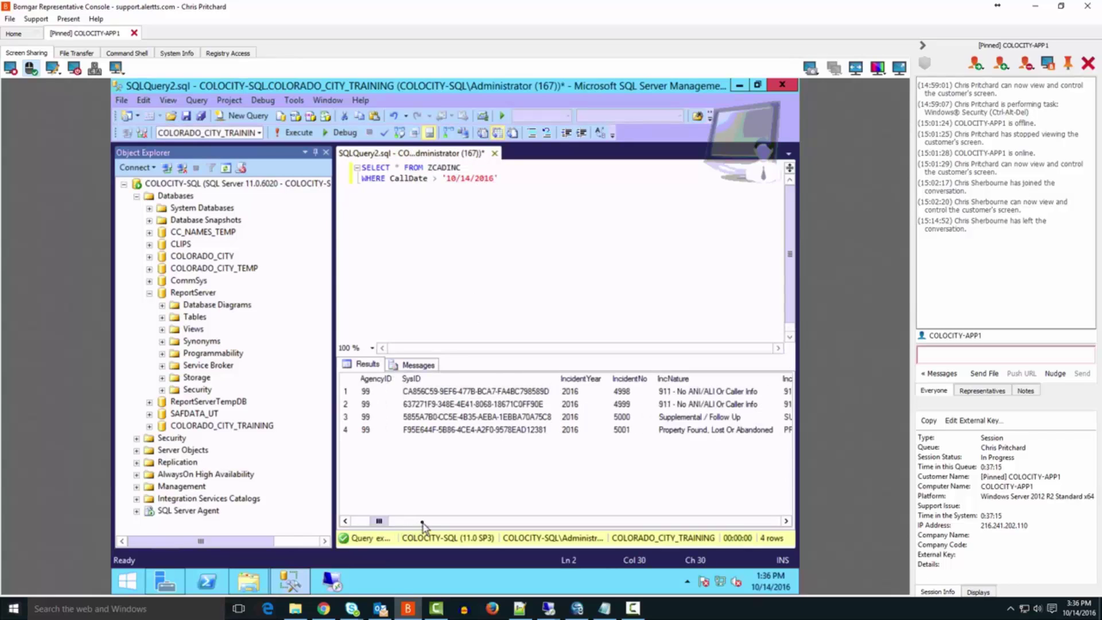
click(715, 521)
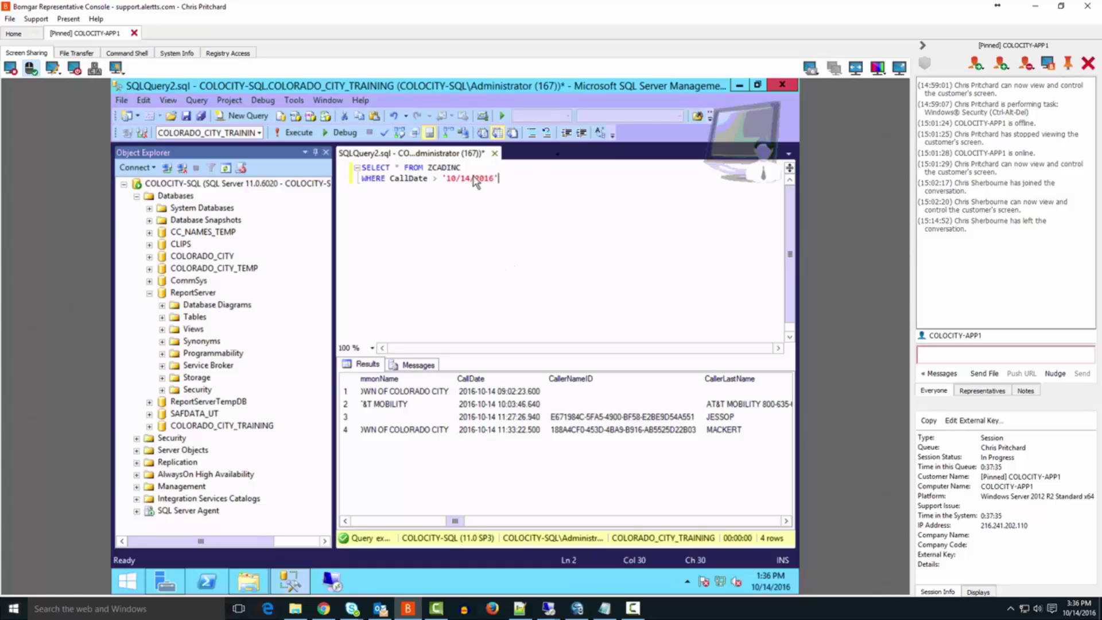
click(780, 86)
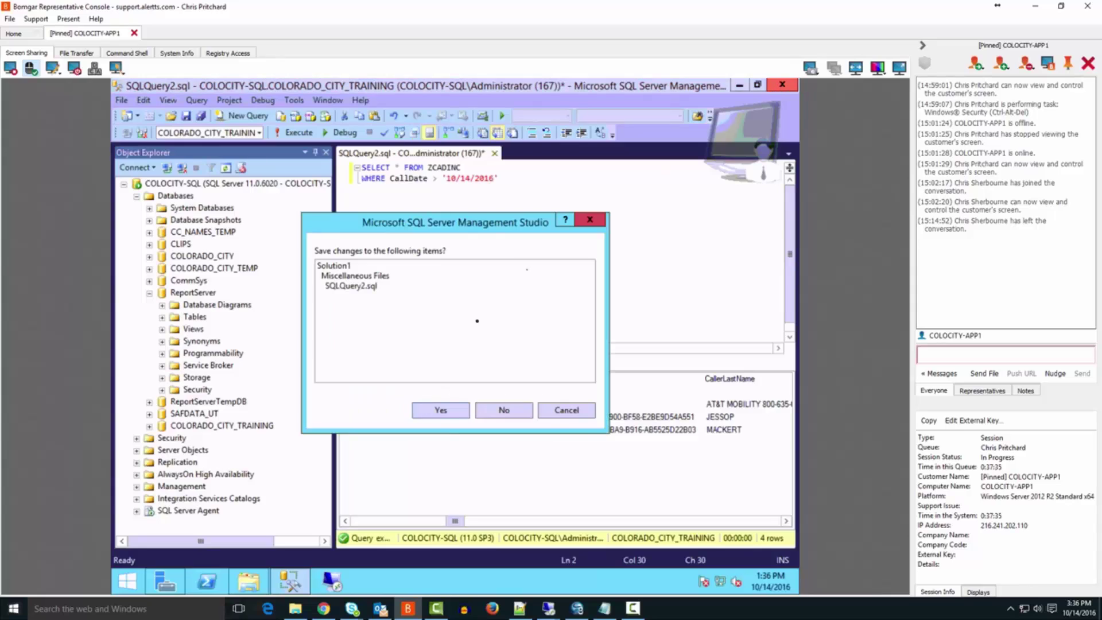
click(486, 409)
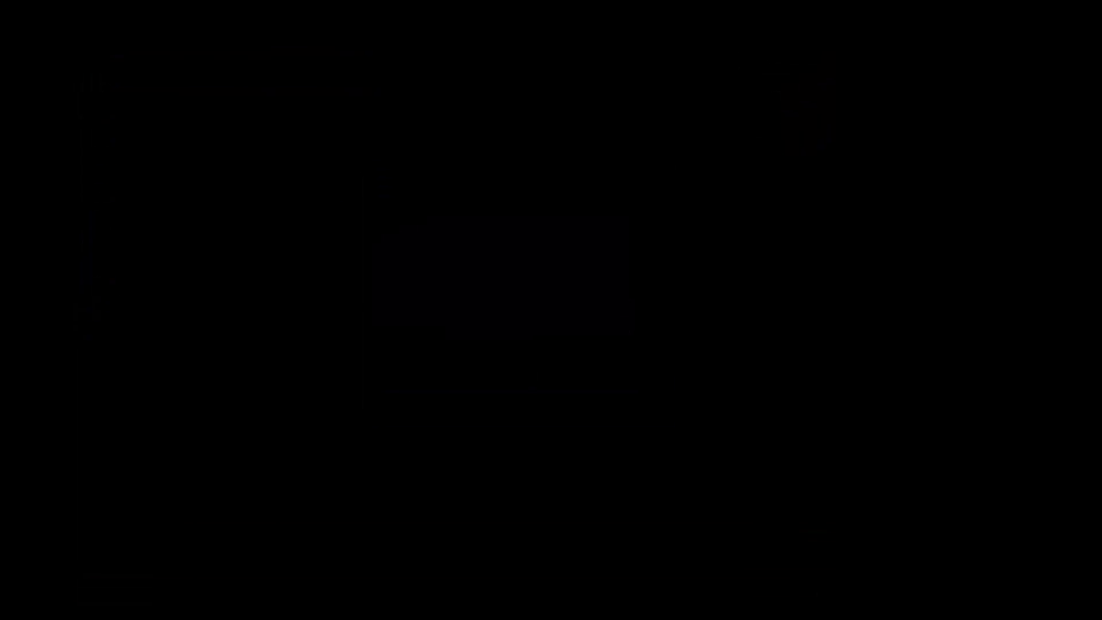